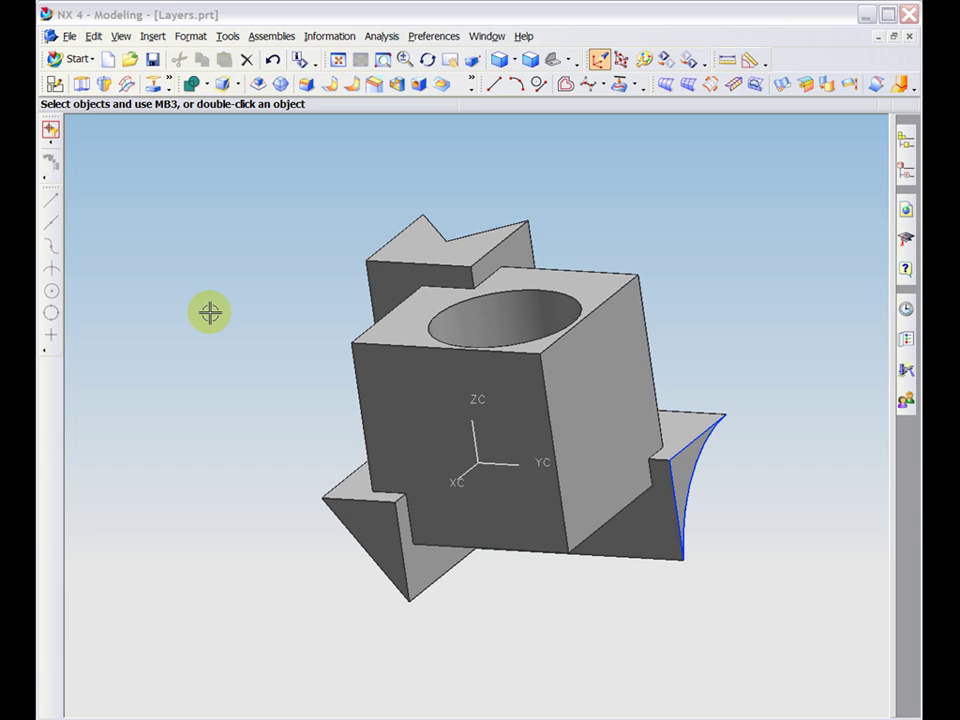
Open Layer Settings and make layer 2 the work layer.
click(188, 37)
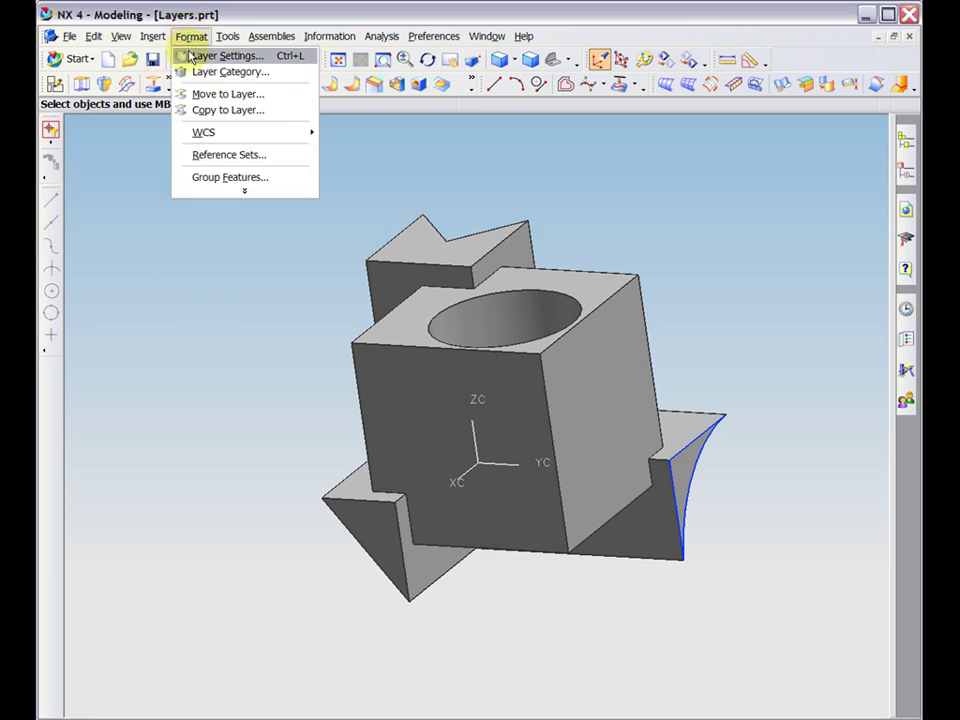
click(283, 58)
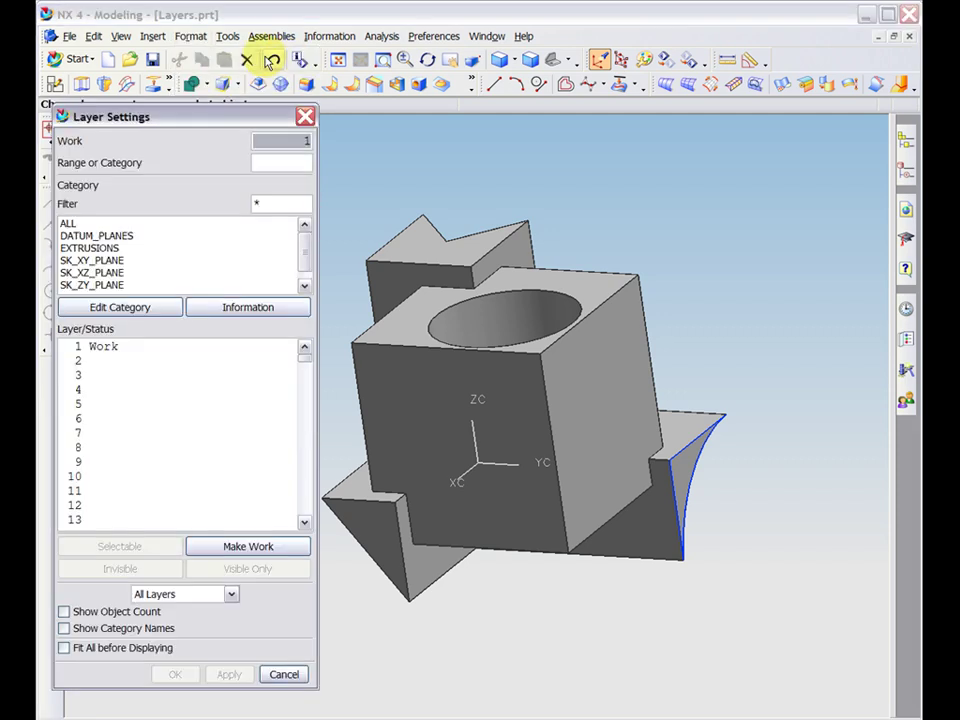
click(130, 347)
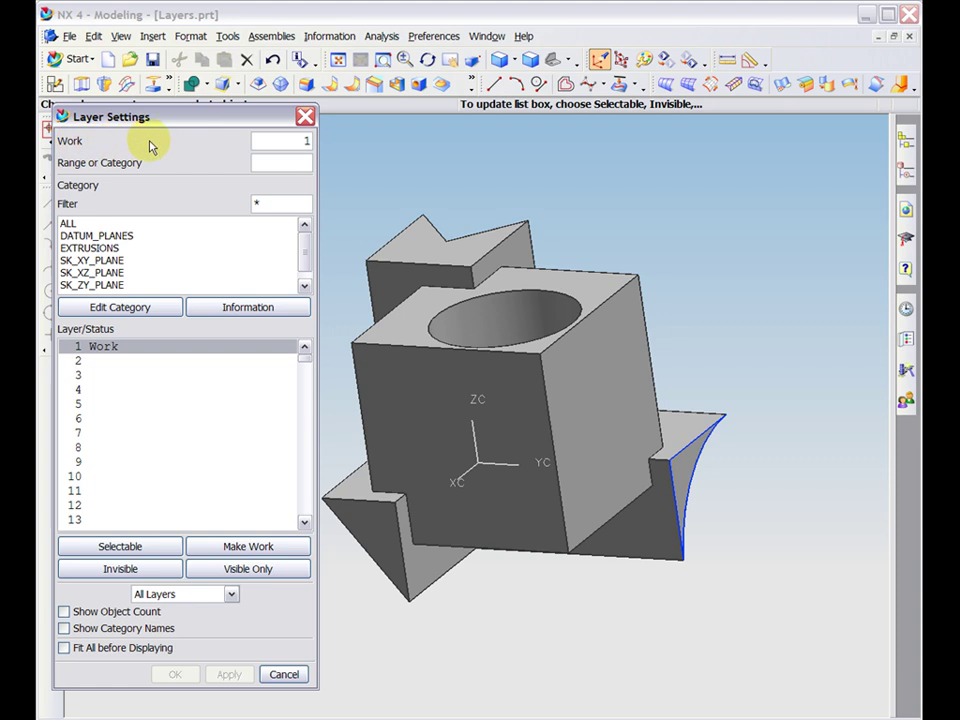
double_click(306, 141)
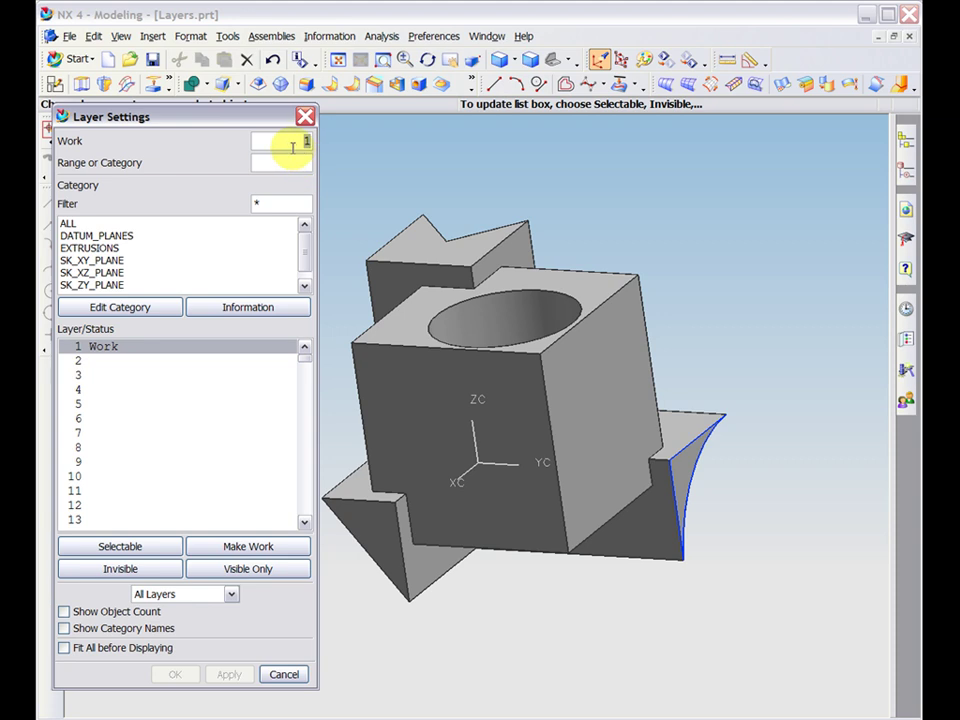
text(2)
key(Return)
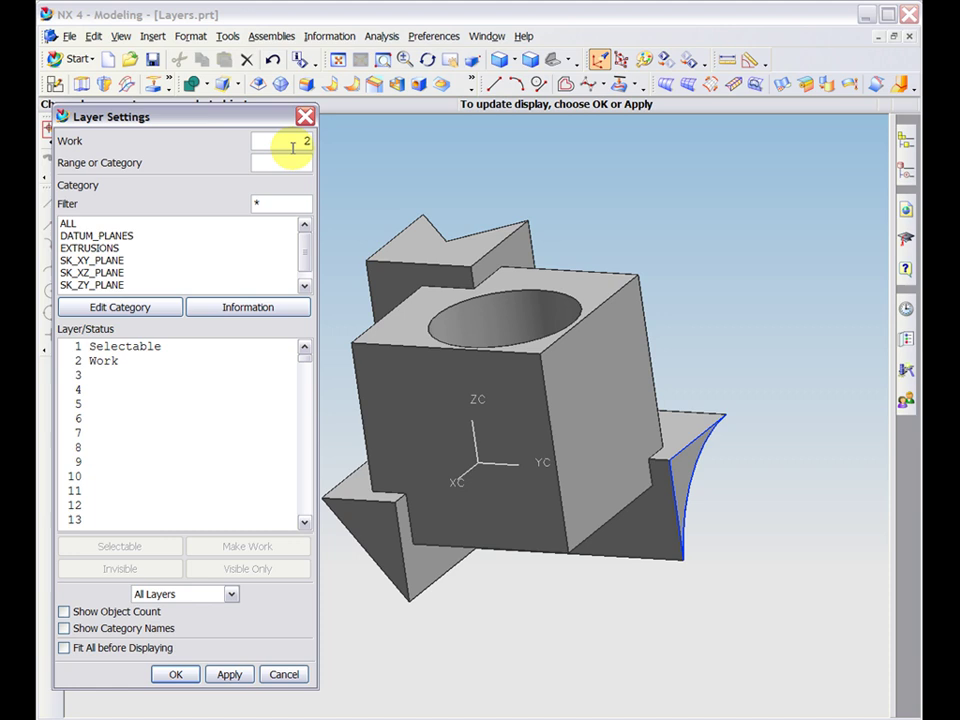
Make layer 1 the work layer again, leaving layer 2 selectable.
click(104, 348)
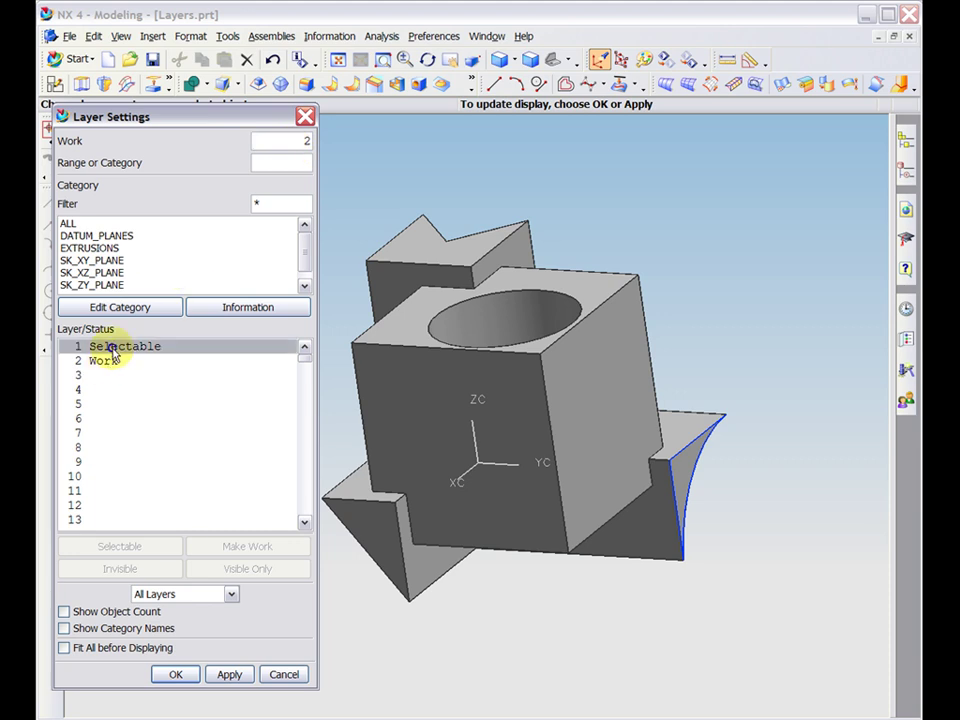
click(208, 546)
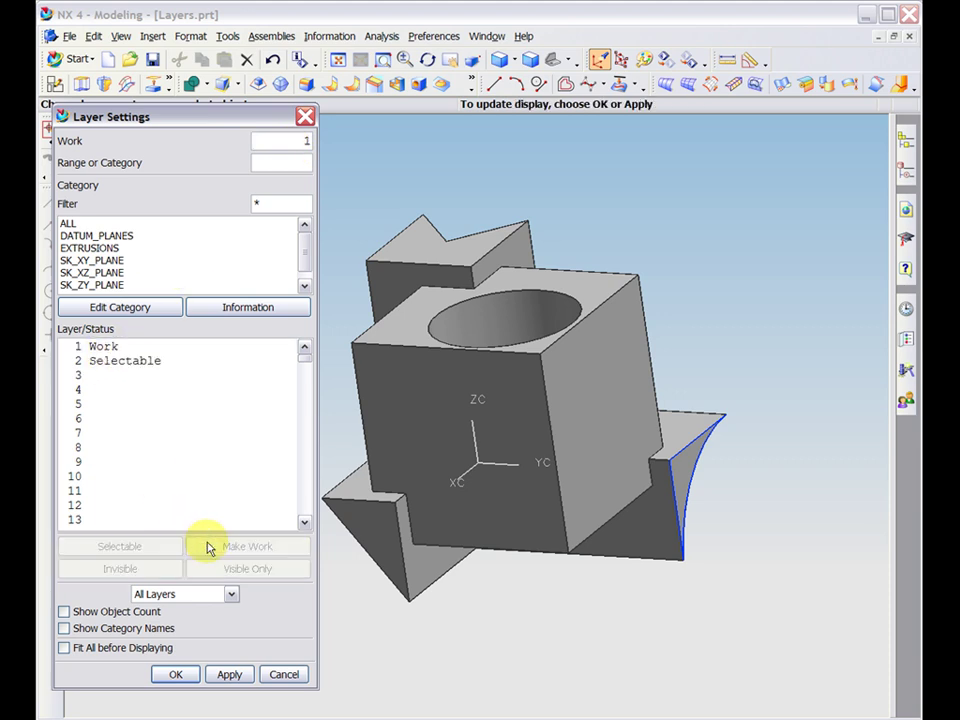
click(104, 347)
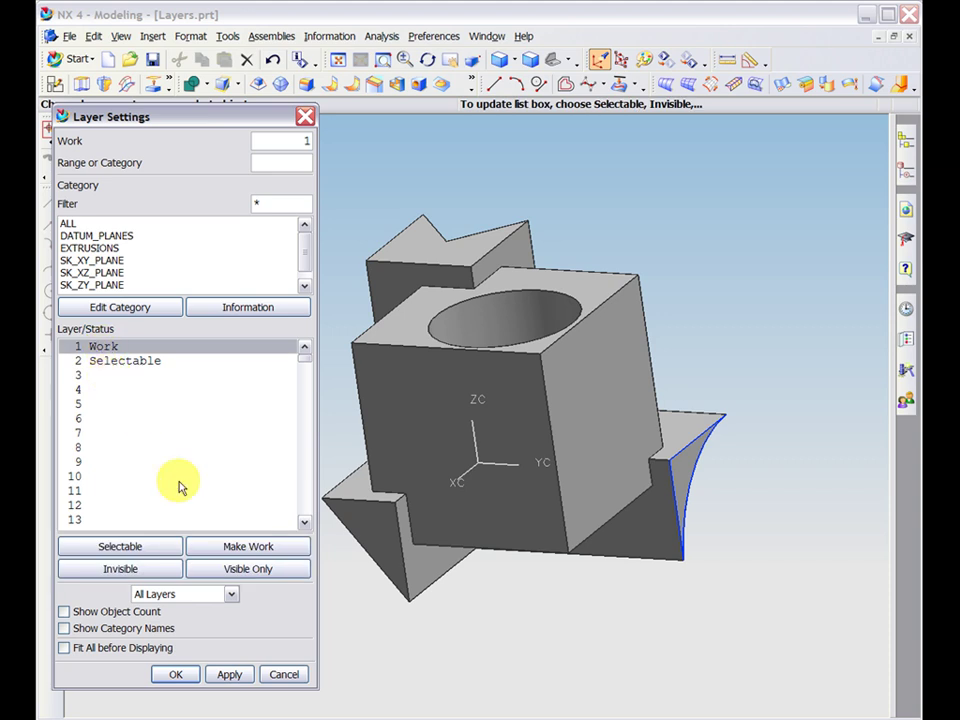
Filter the layer list to Layers with Objects, then to All Selectable Layers.
click(231, 595)
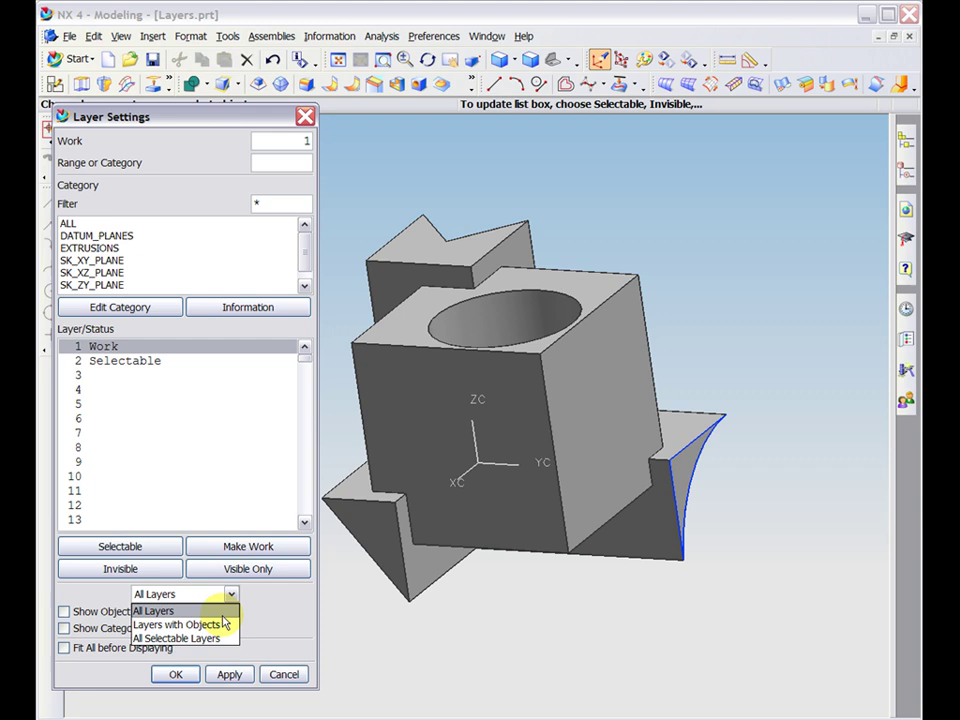
click(223, 614)
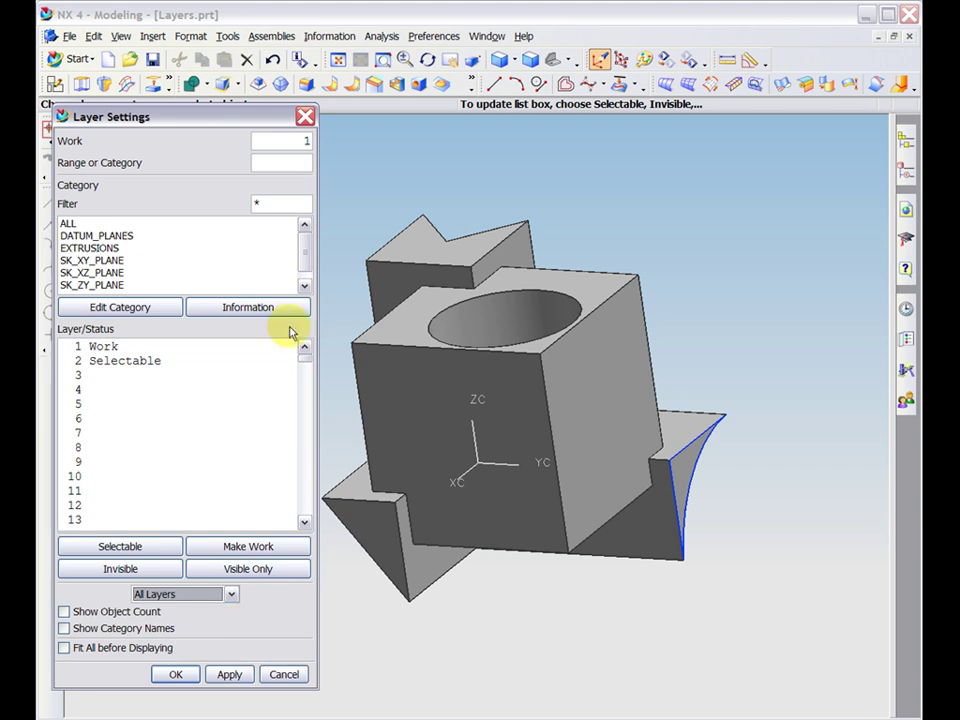
mouse_move(300, 354)
mouse_down()
mouse_move(303, 382)
mouse_move(302, 358)
mouse_up()
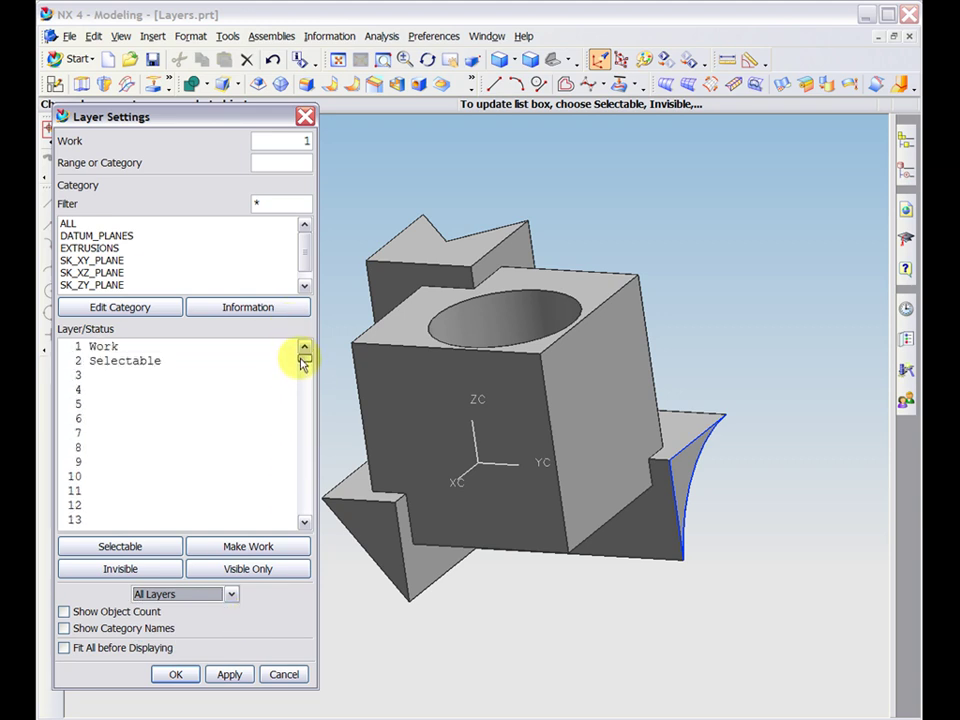
click(231, 595)
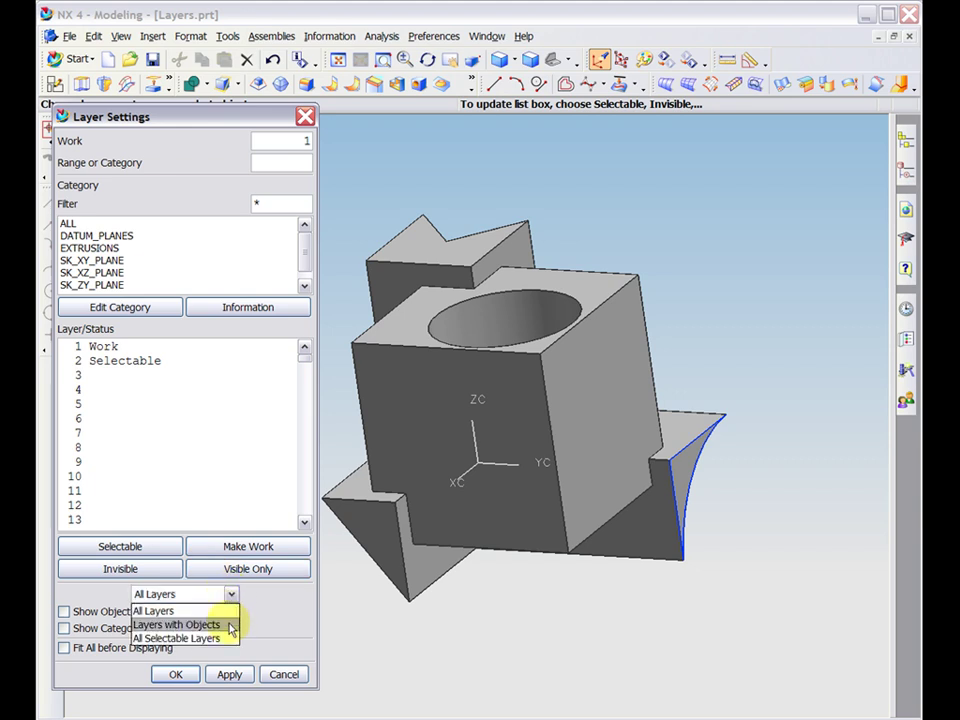
click(231, 626)
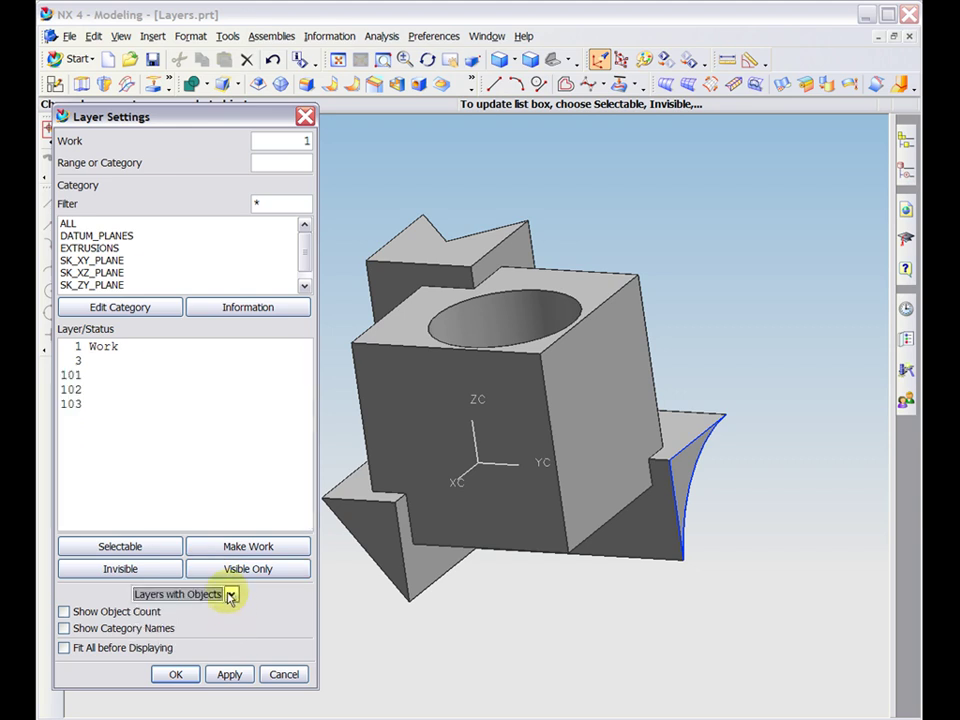
click(230, 595)
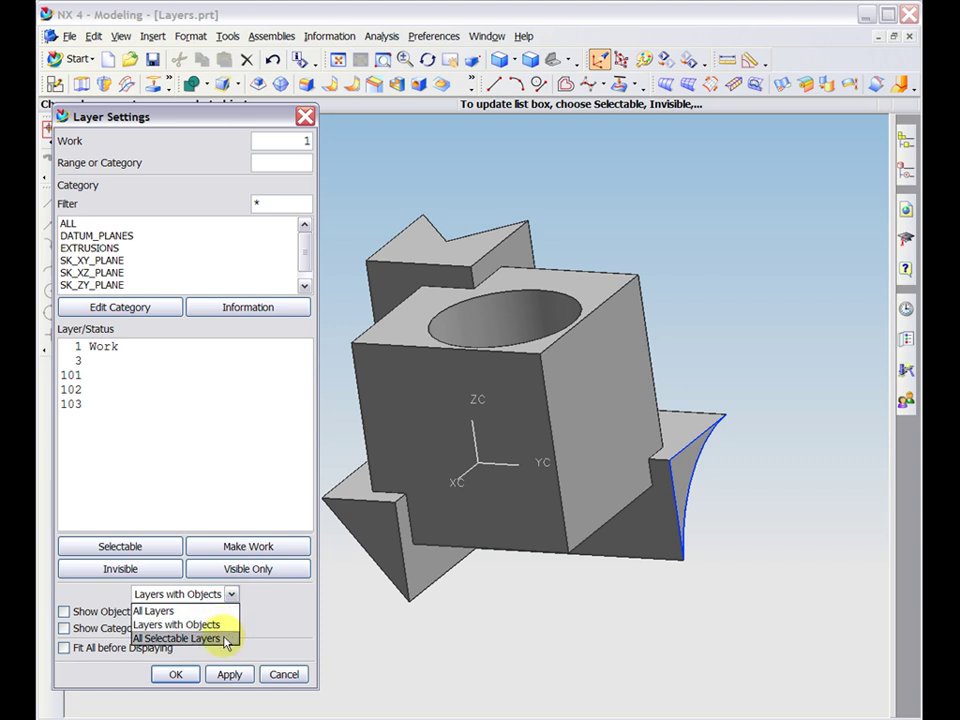
click(224, 638)
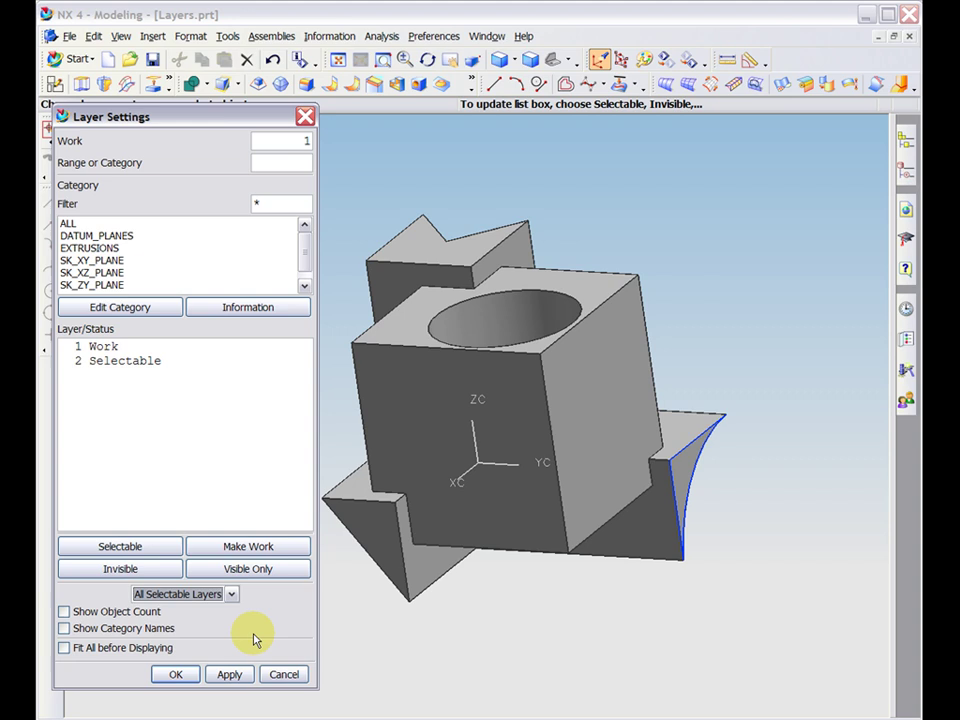
click(230, 595)
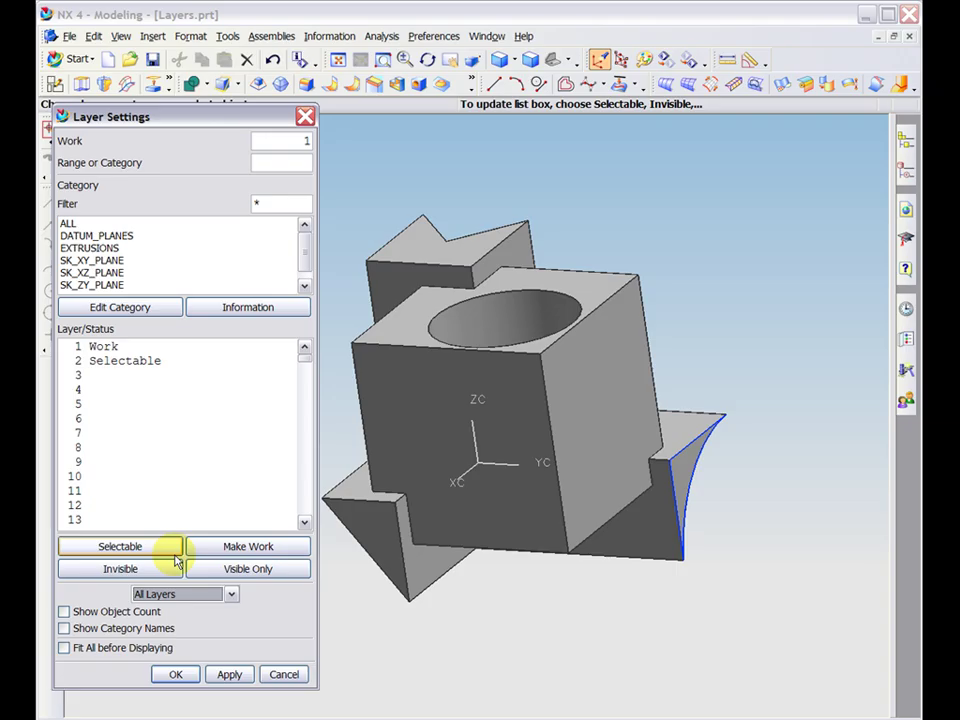
Make layers 3 through 6 selectable.
click(127, 376)
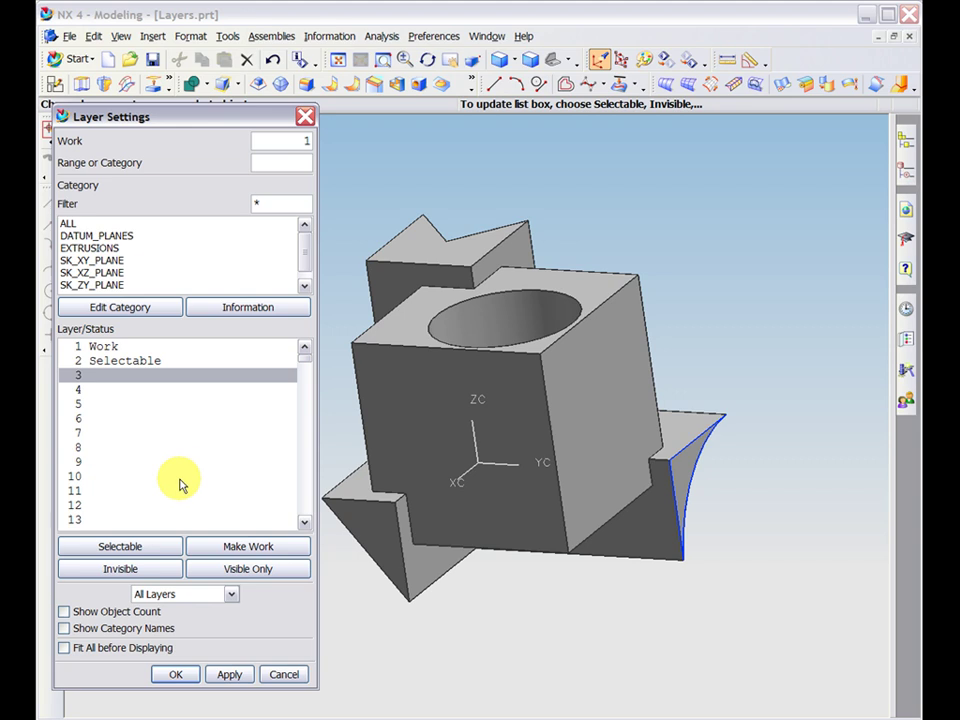
shift+click(138, 420)
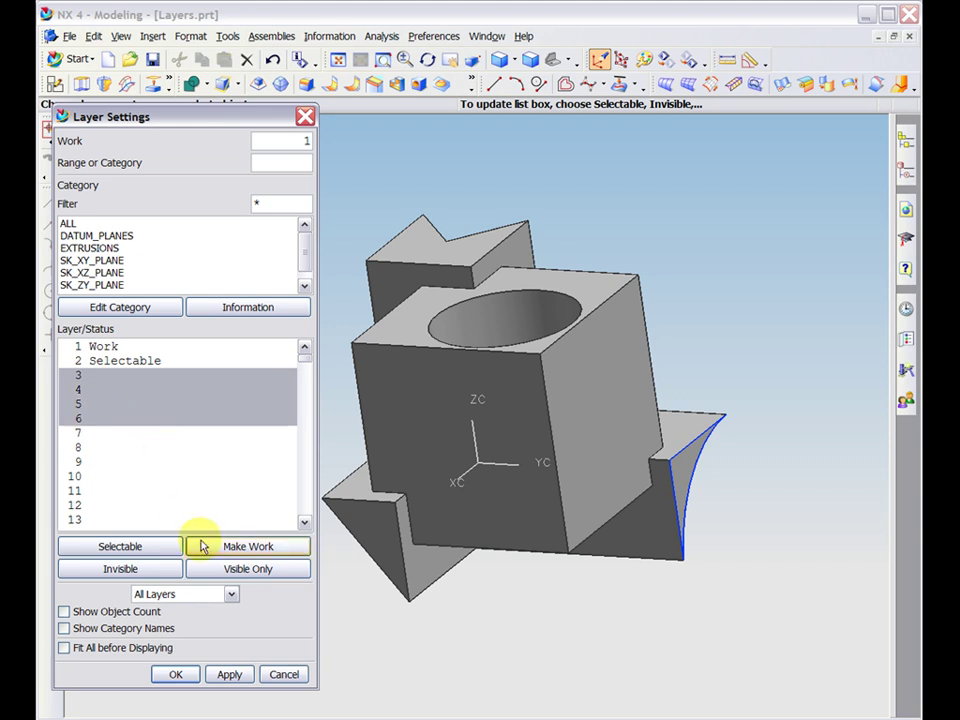
click(120, 547)
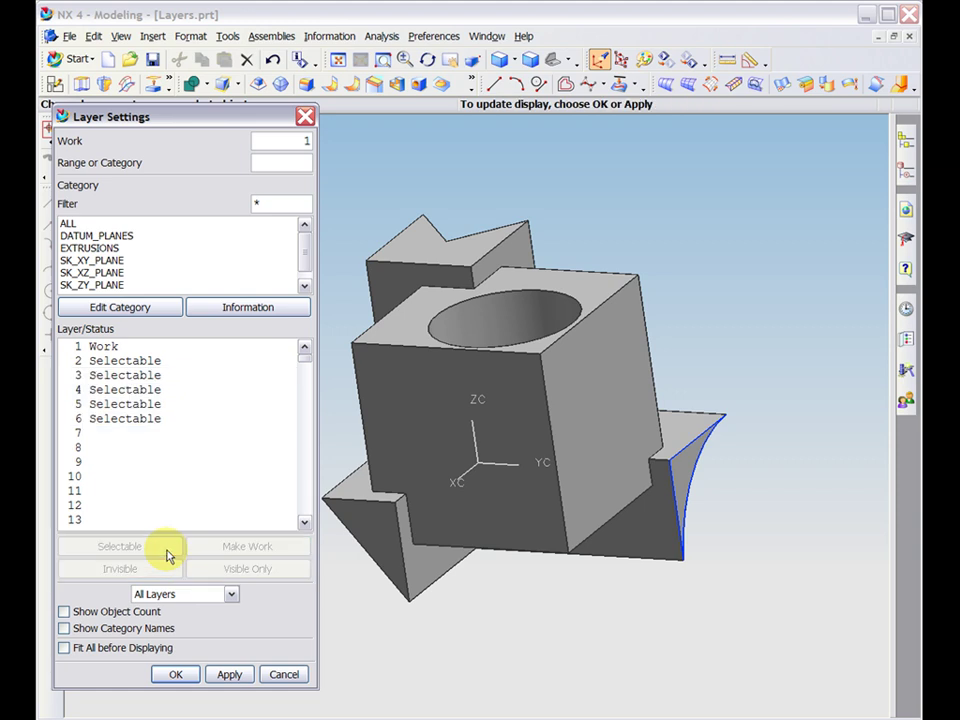
Make layers 2 through 6 invisible, leaving only work layer 1 shown.
click(150, 362)
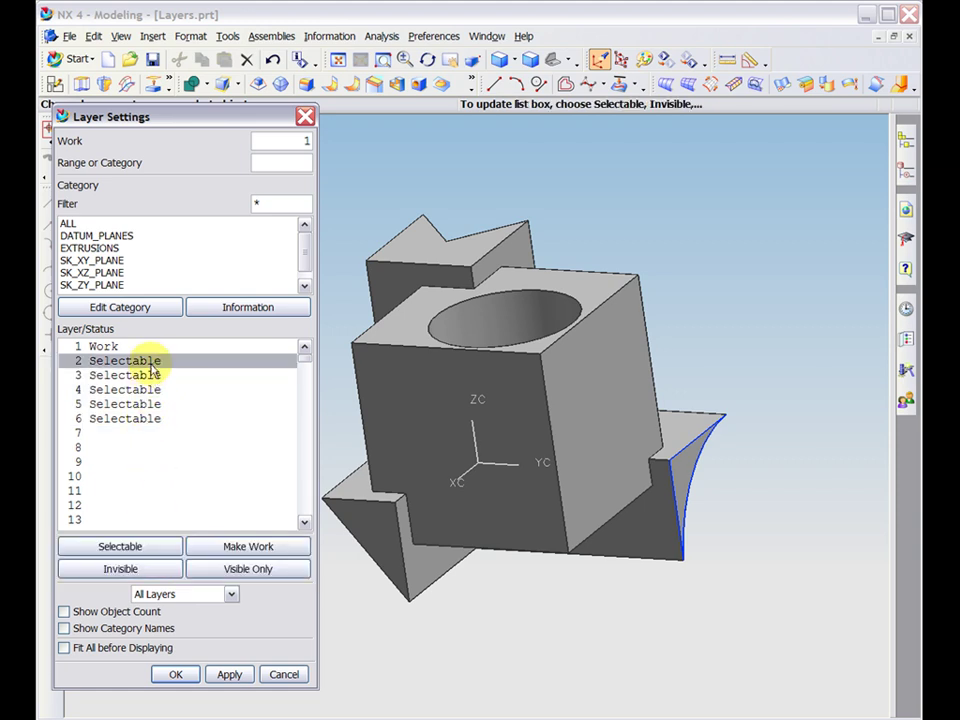
shift+click(150, 420)
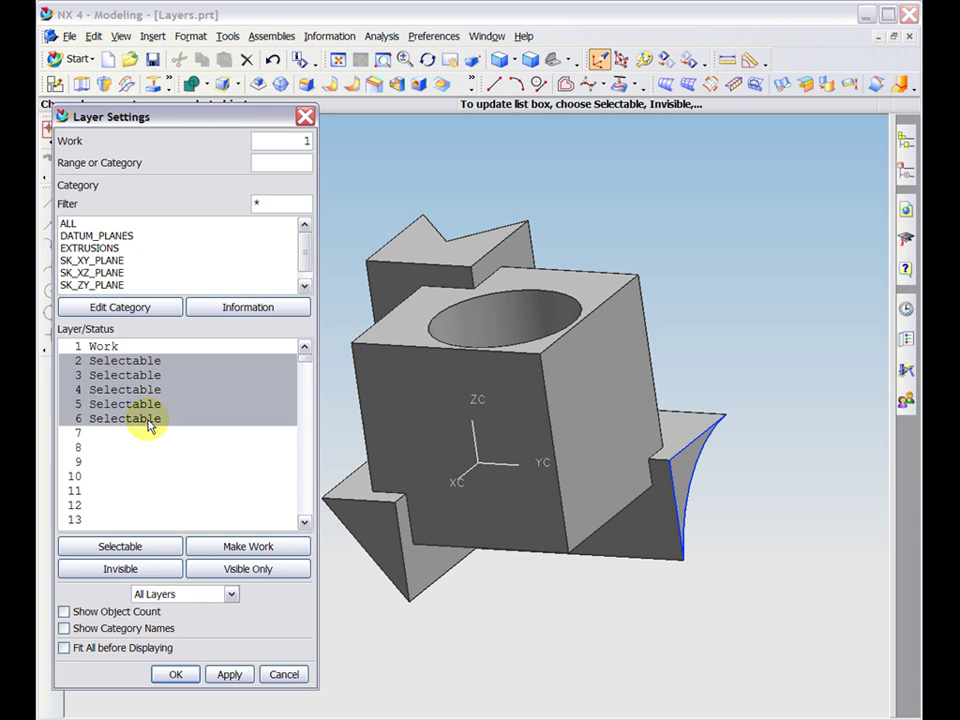
click(165, 575)
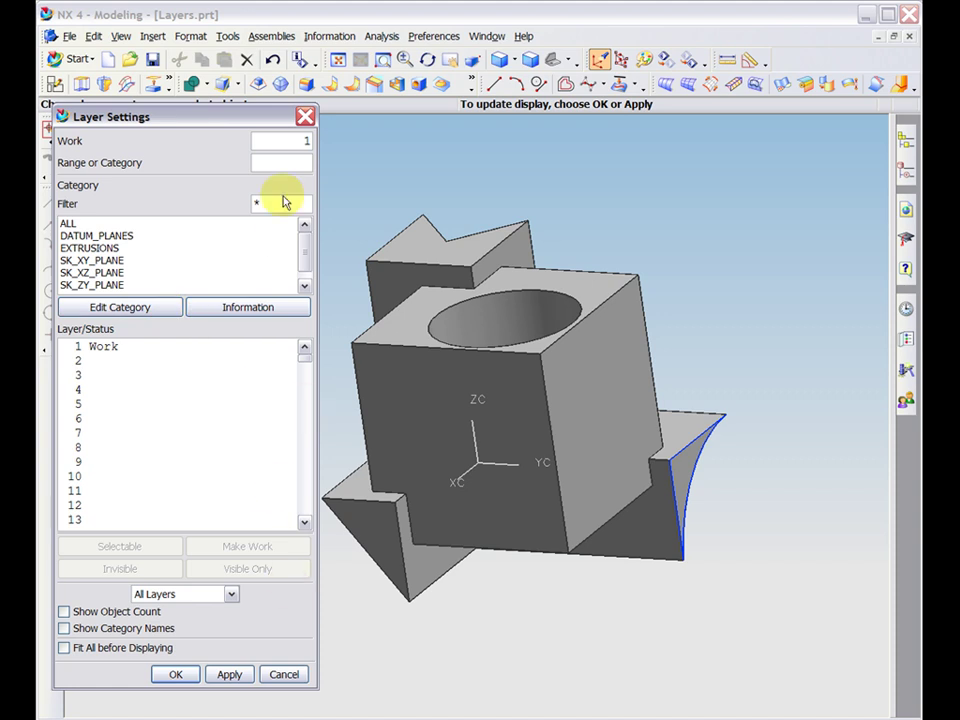
In the Layer Category dialog, replace SK_ZY_PLANE with 'Sketches' as the category name.
click(190, 36)
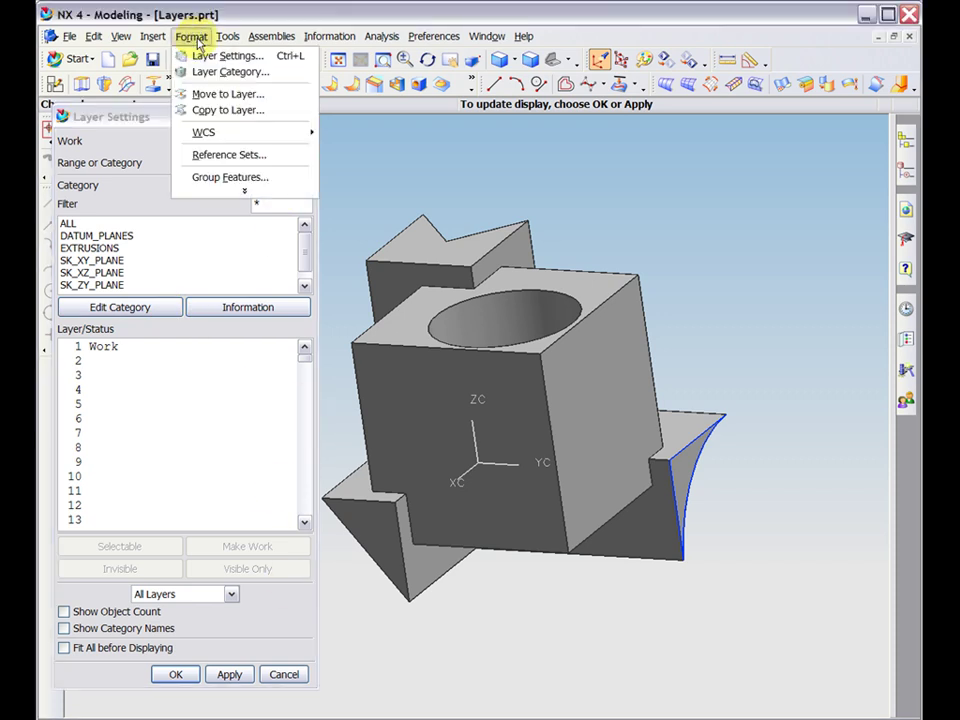
click(266, 72)
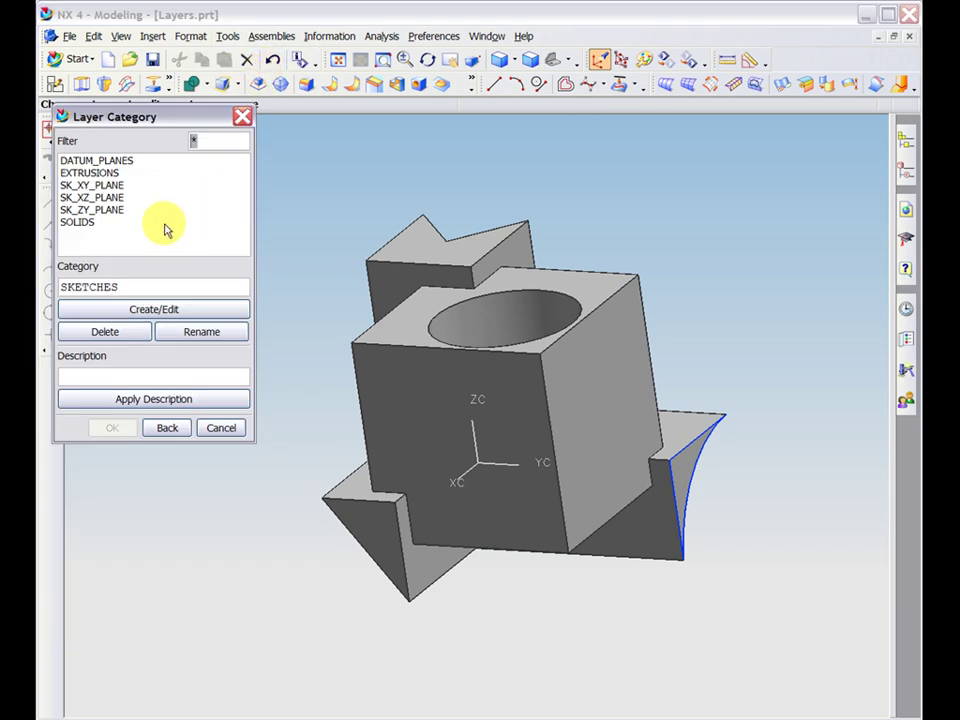
click(117, 211)
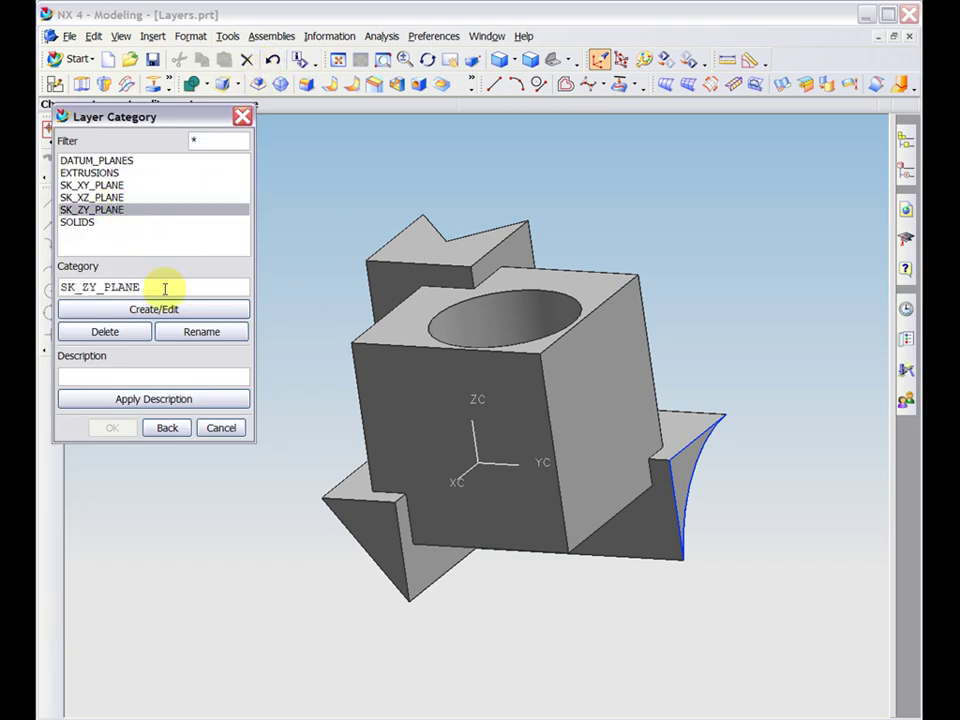
drag(163, 287, 55, 268)
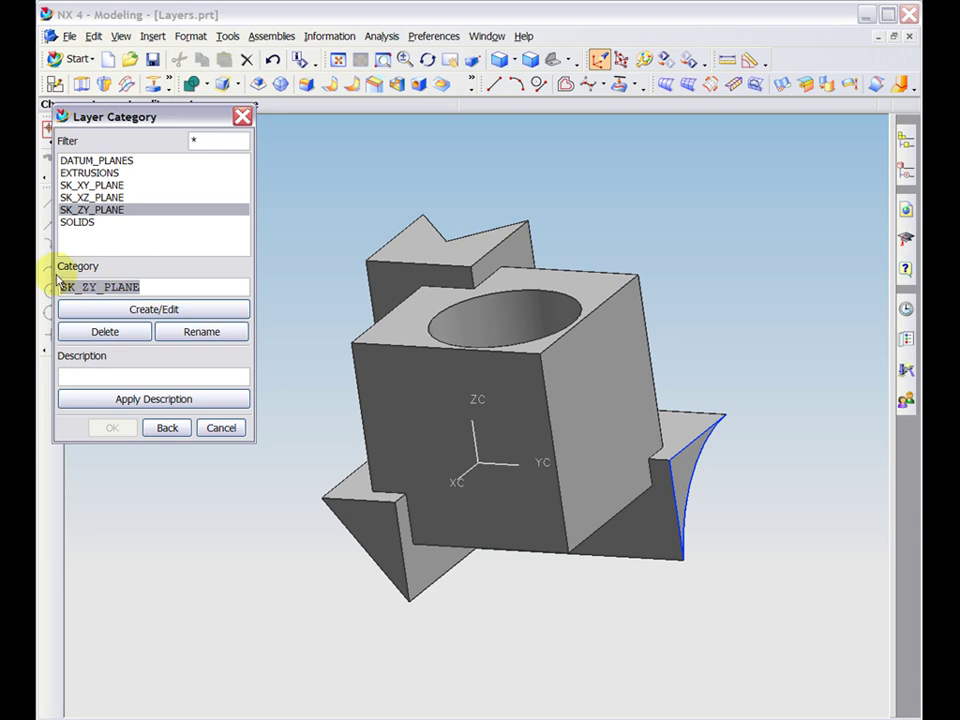
text(Sketches)
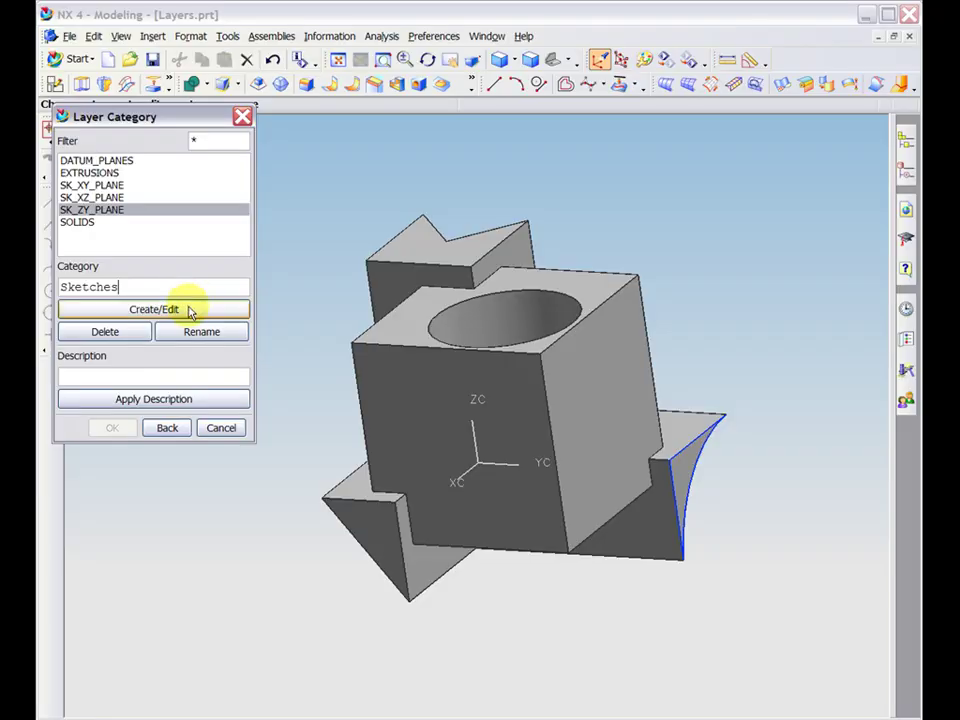
Create the SKETCHES category and remove layers 1, 2 and 4 from it.
click(154, 309)
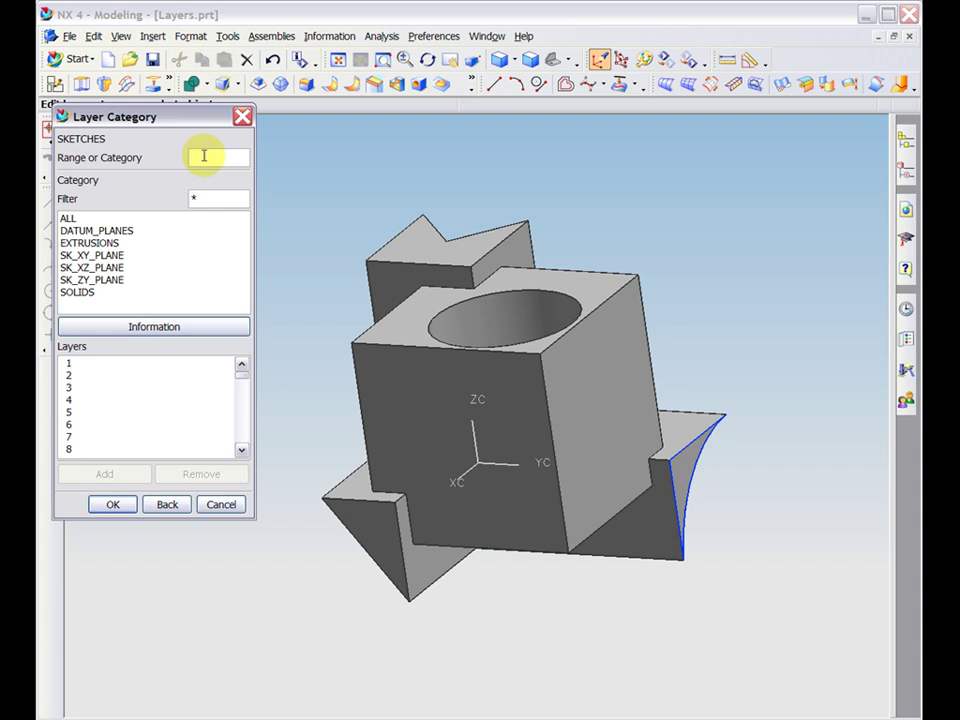
key(Return)
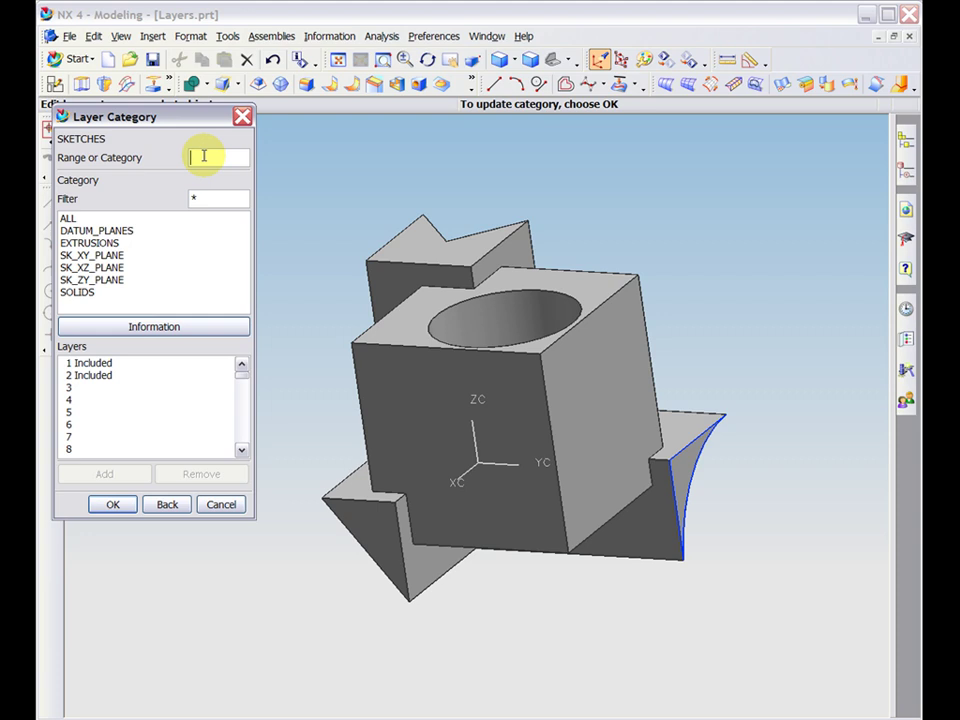
click(102, 363)
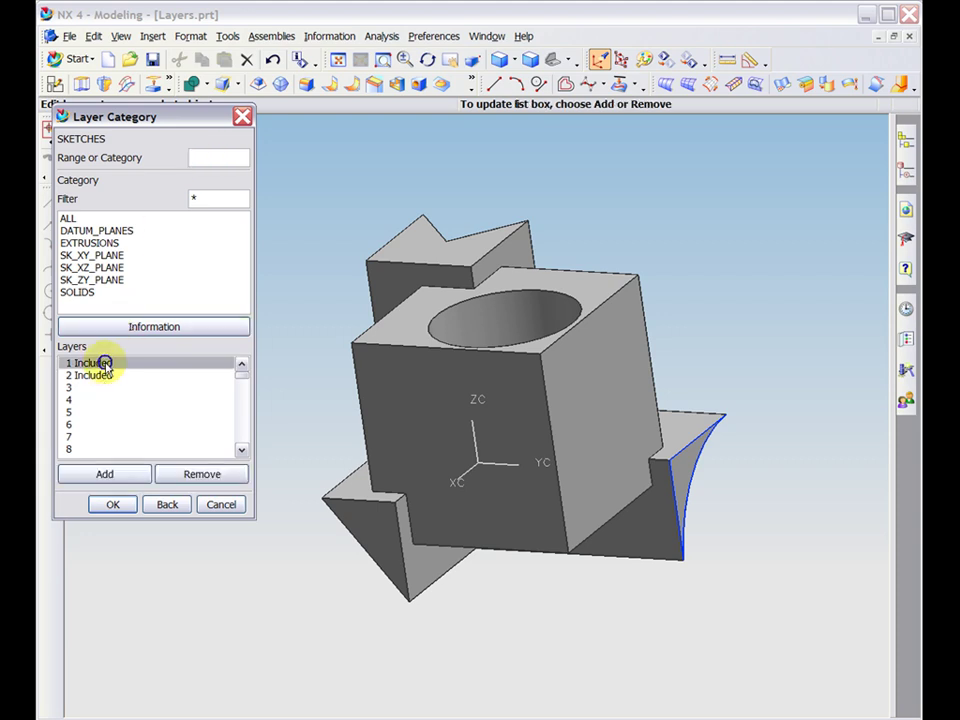
click(177, 473)
click(111, 378)
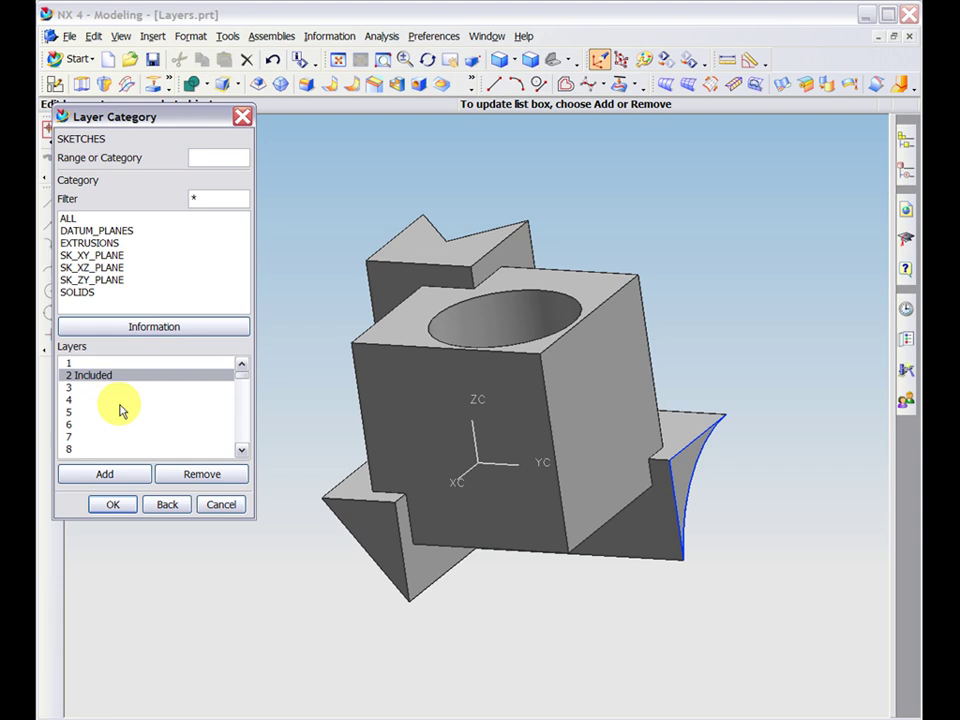
click(177, 473)
click(110, 399)
double_click(110, 399)
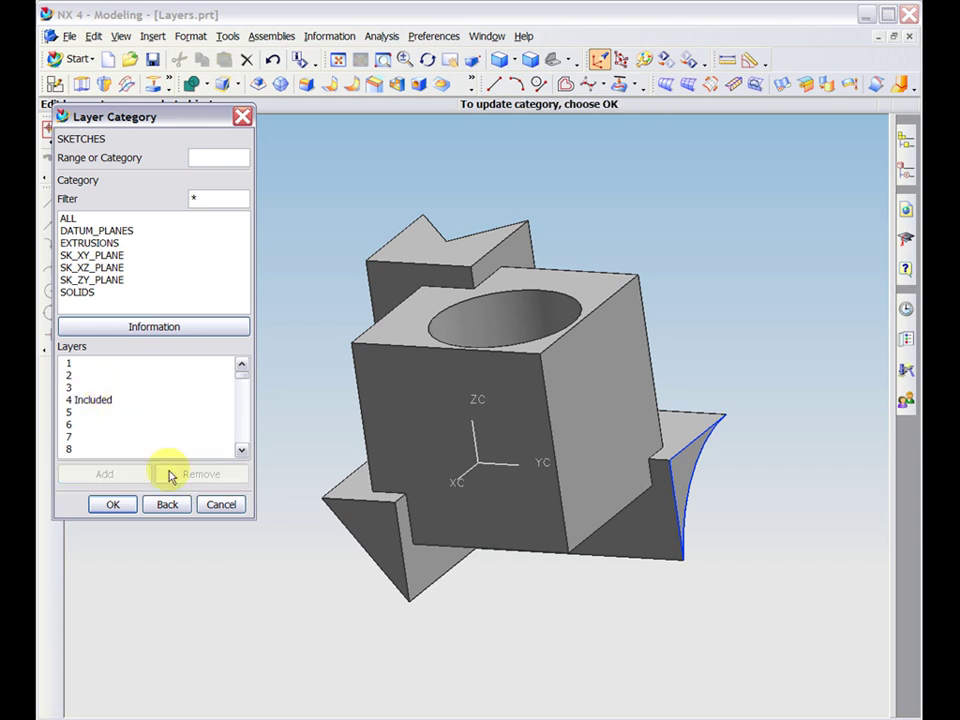
click(104, 389)
click(109, 400)
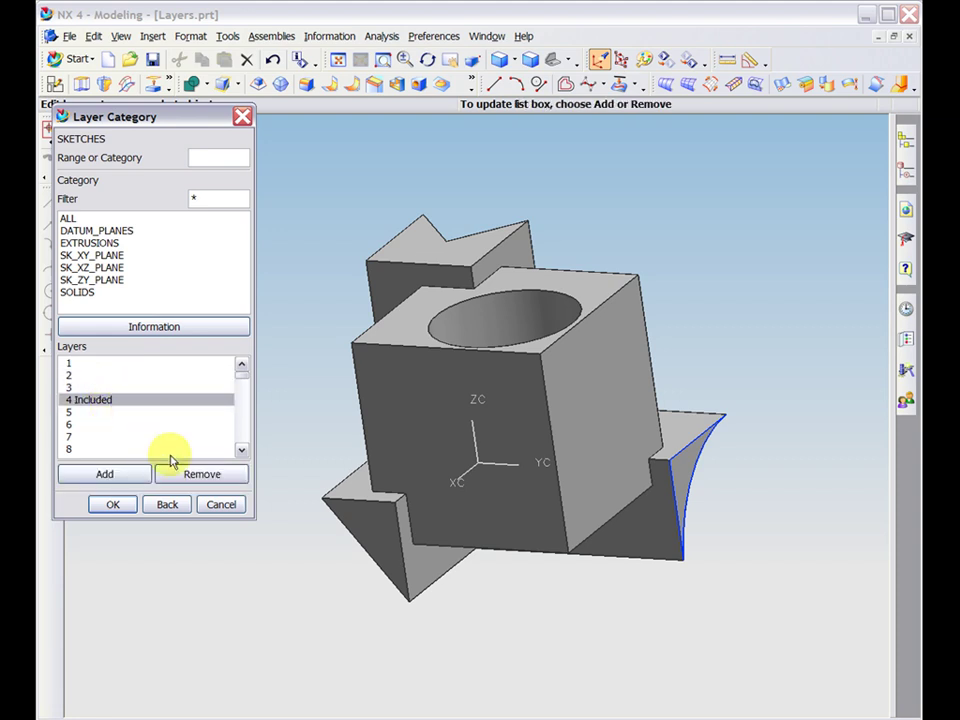
click(181, 475)
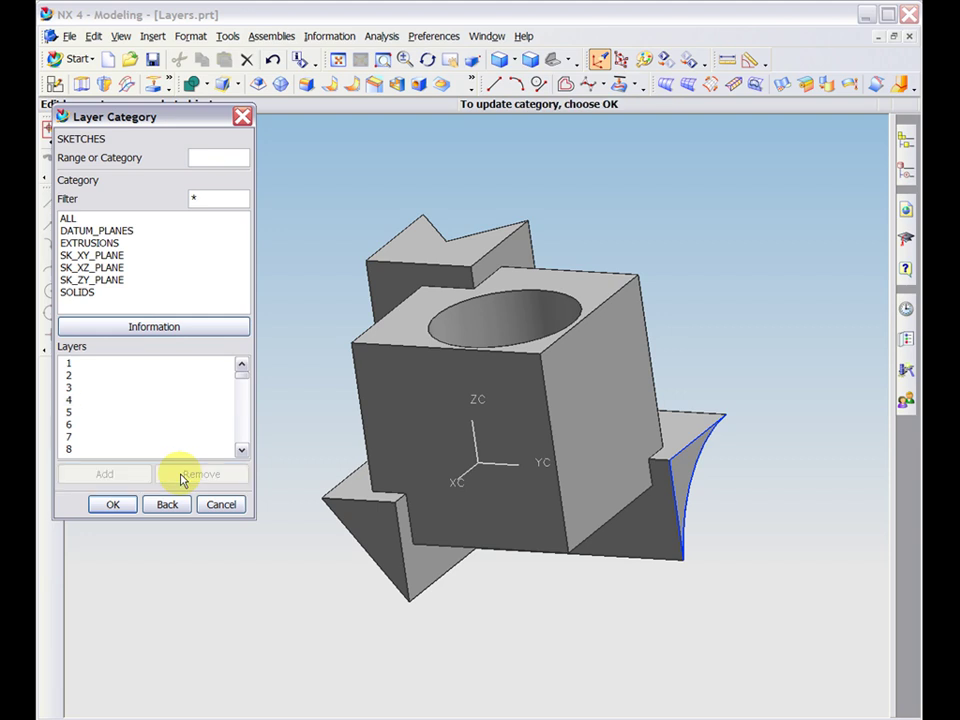
Add layers 102 through 105 to SKETCHES and confirm the category.
click(112, 256)
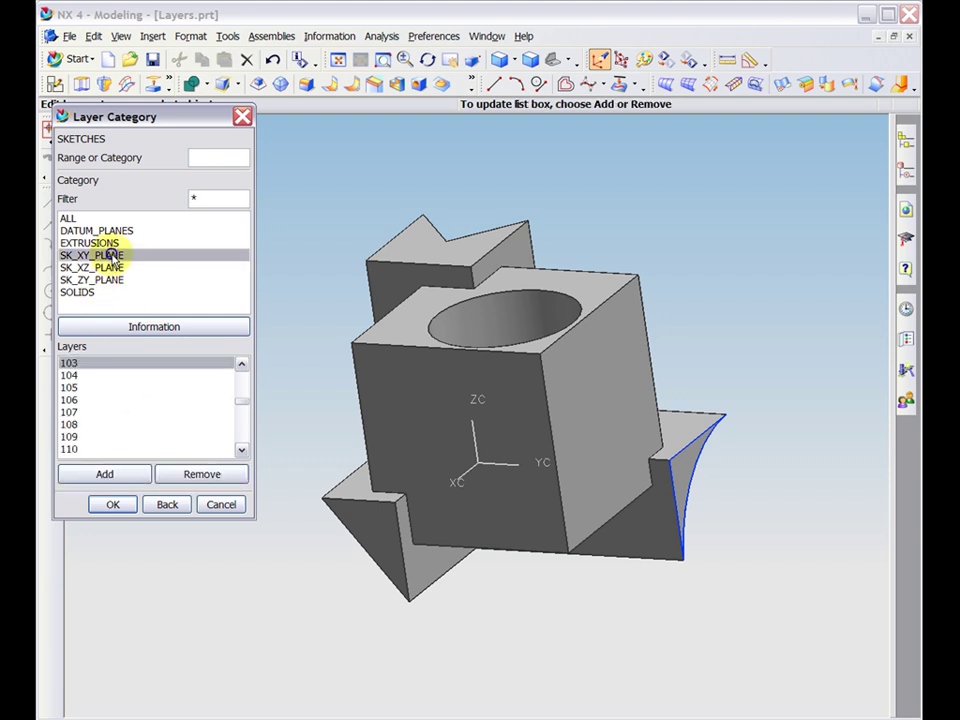
click(112, 257)
click(118, 266)
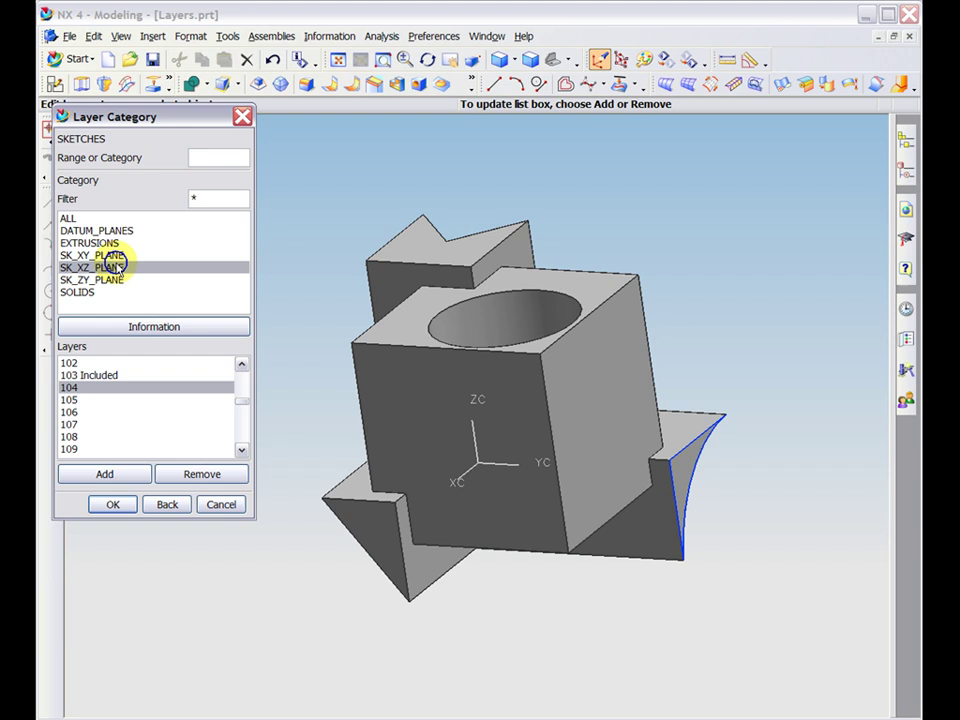
click(118, 266)
click(107, 375)
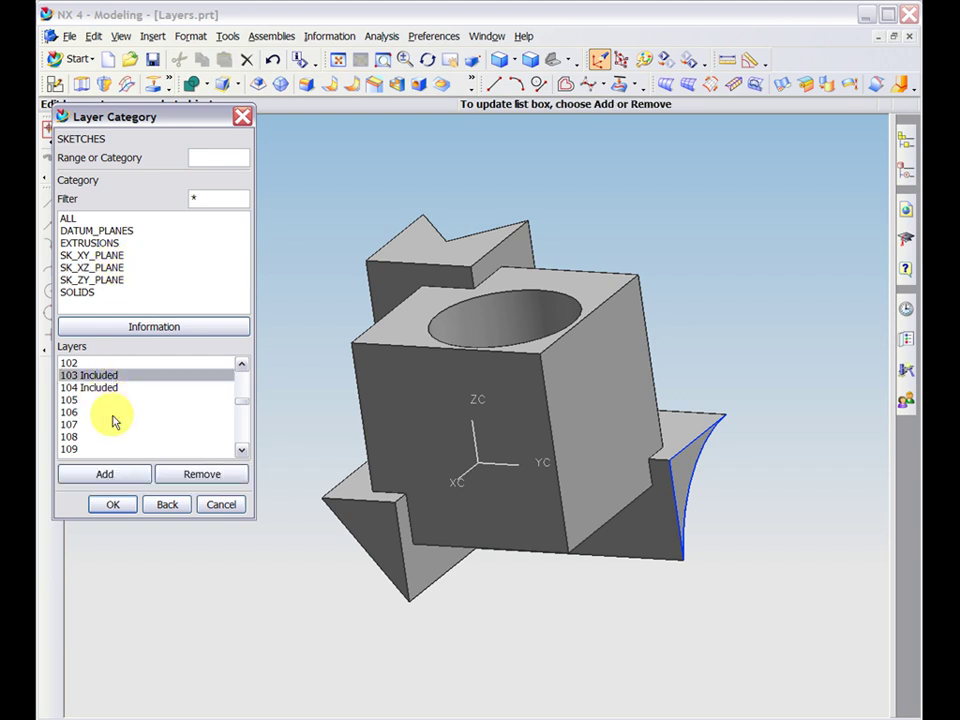
shift+click(117, 402)
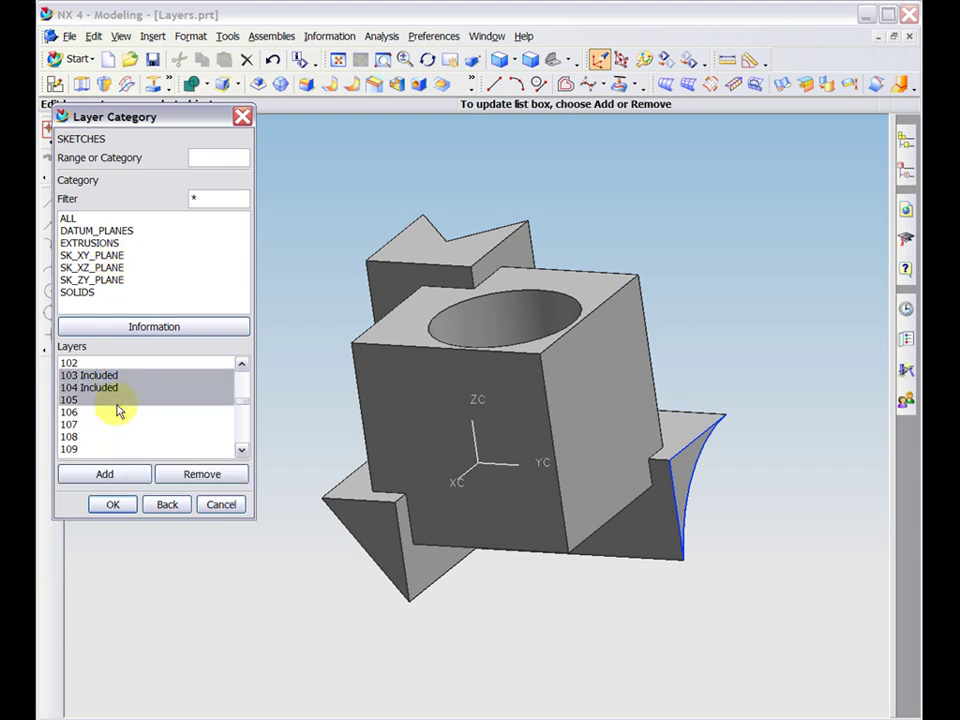
click(118, 474)
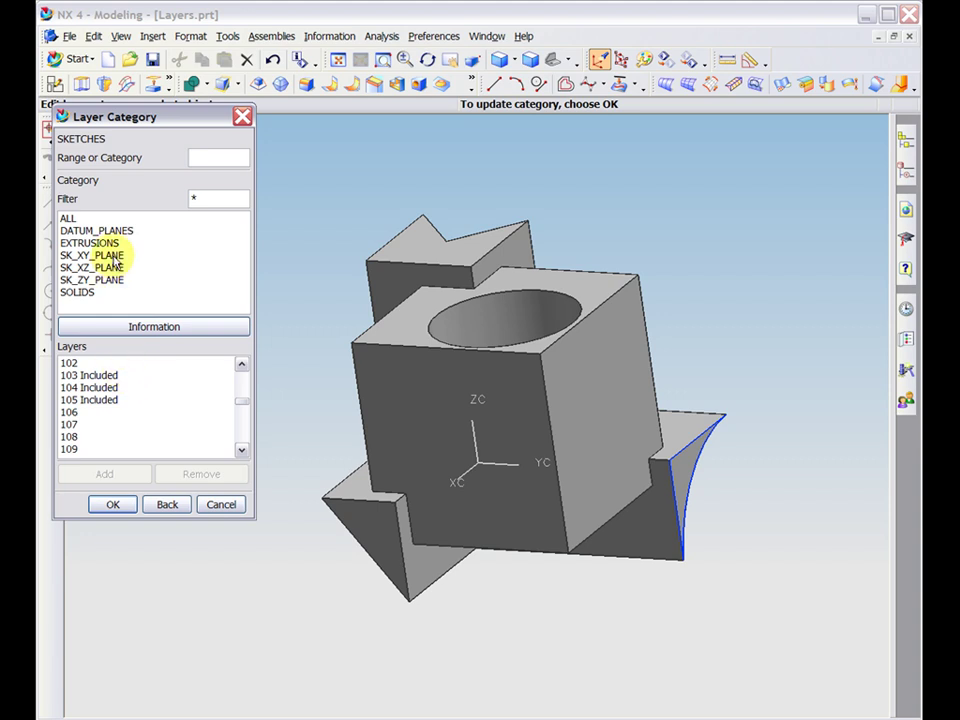
click(115, 257)
click(112, 271)
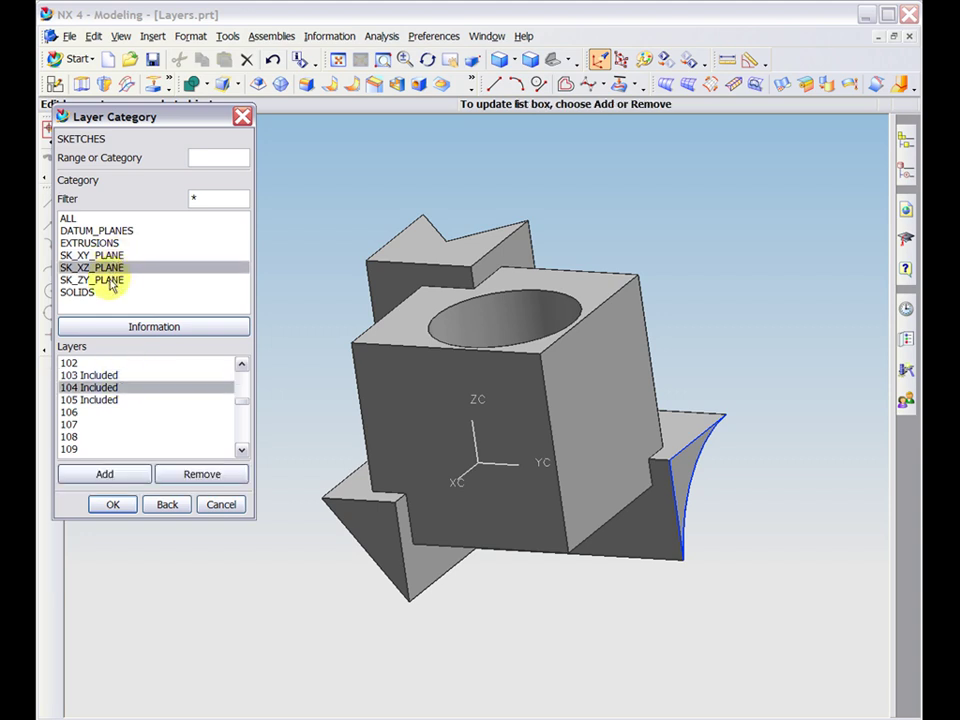
click(108, 281)
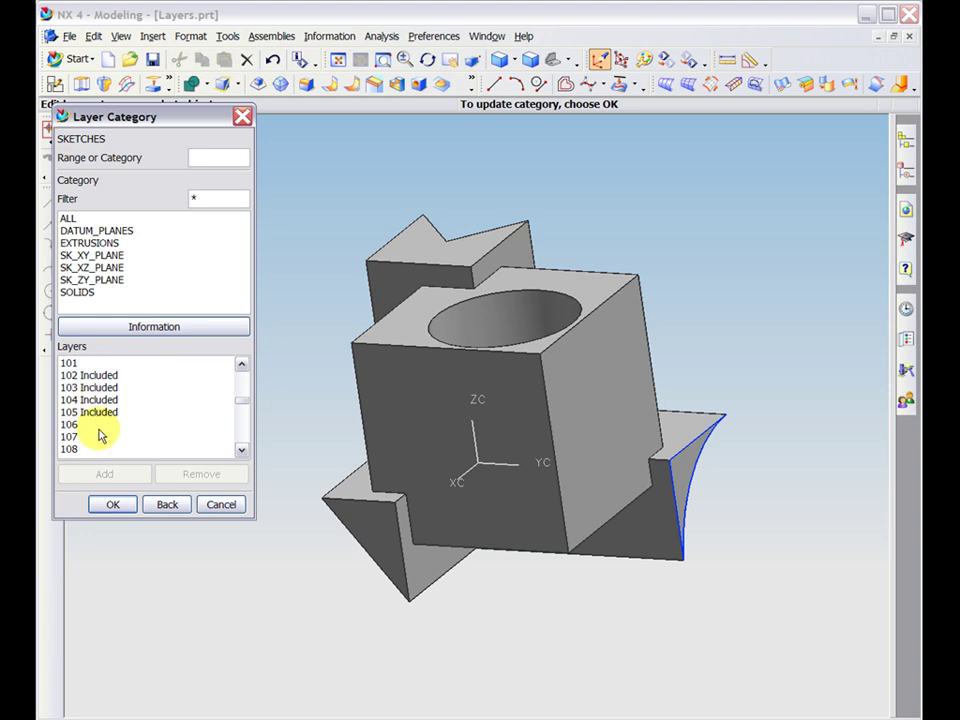
click(113, 505)
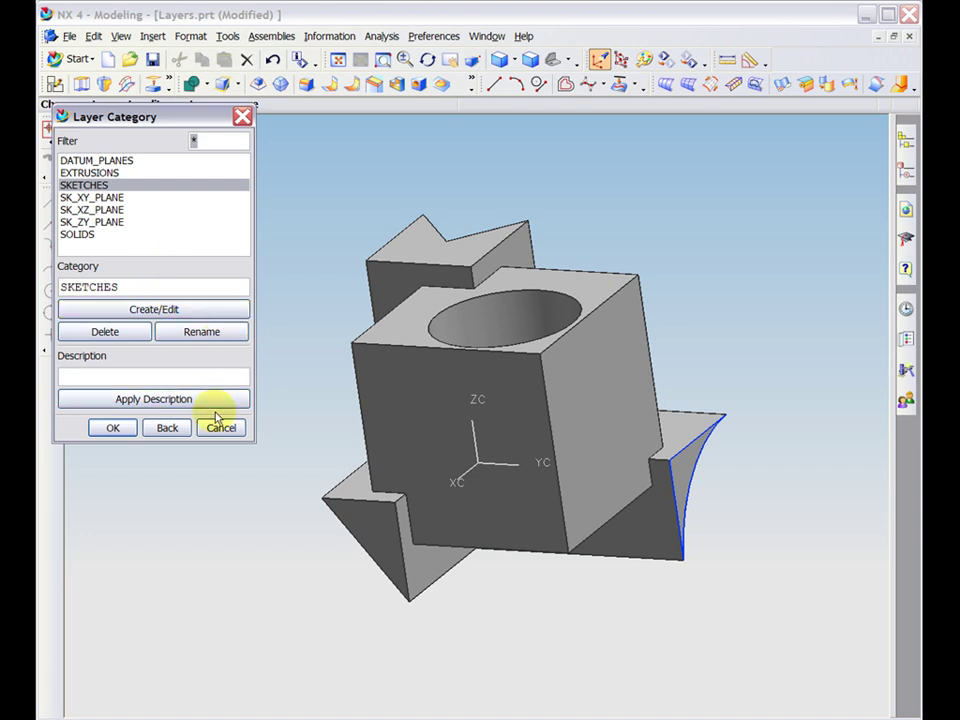
click(191, 37)
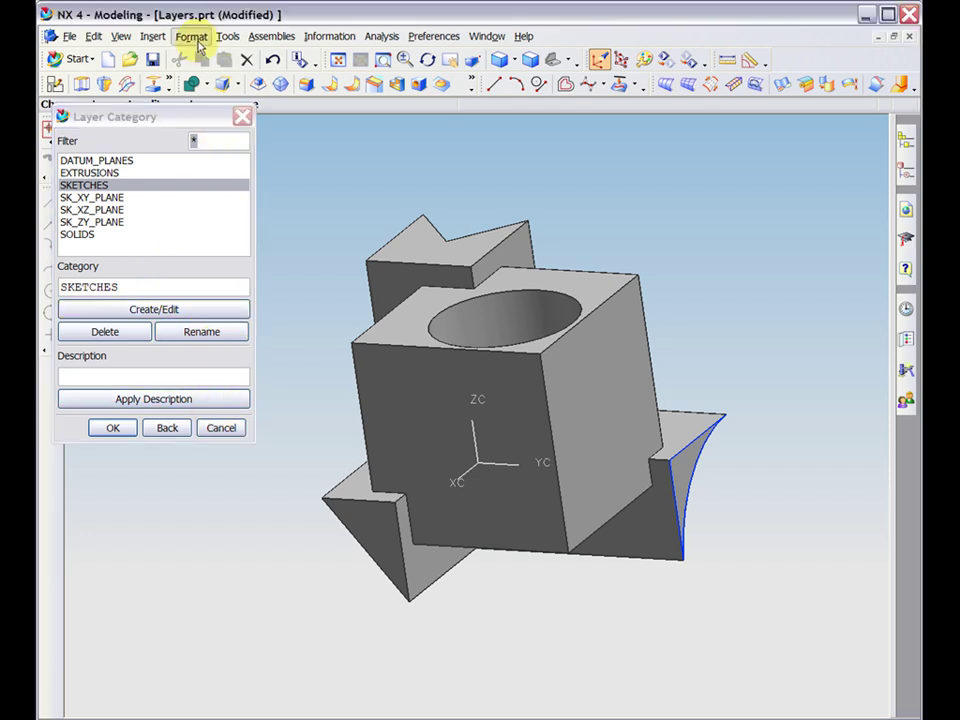
Show category names and object counts beside each layer, highlighting the SKETCHES layers.
click(208, 57)
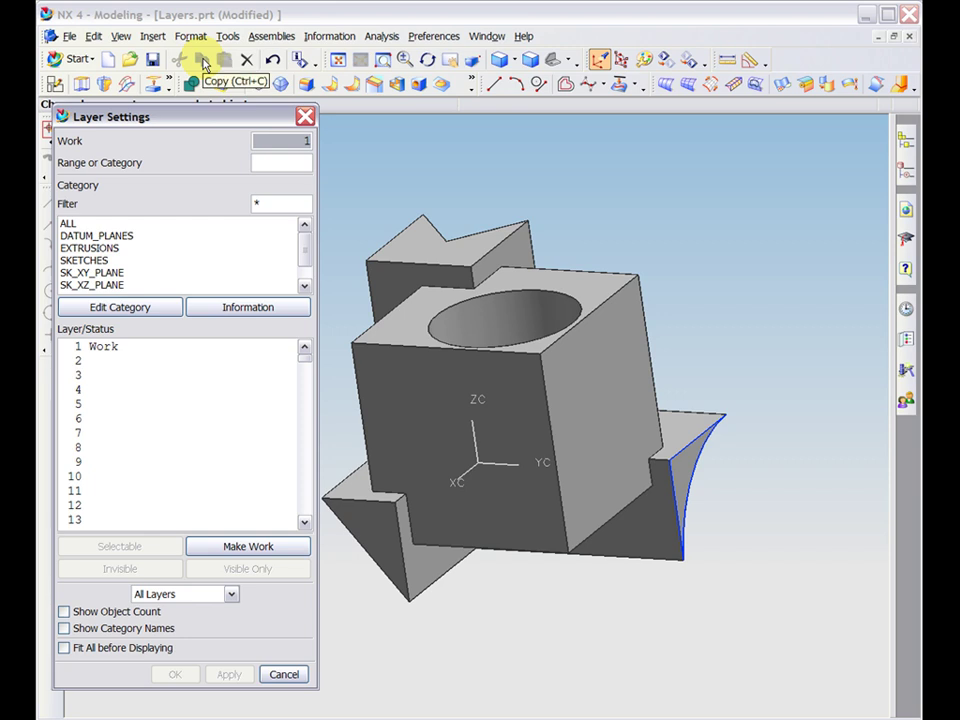
click(64, 628)
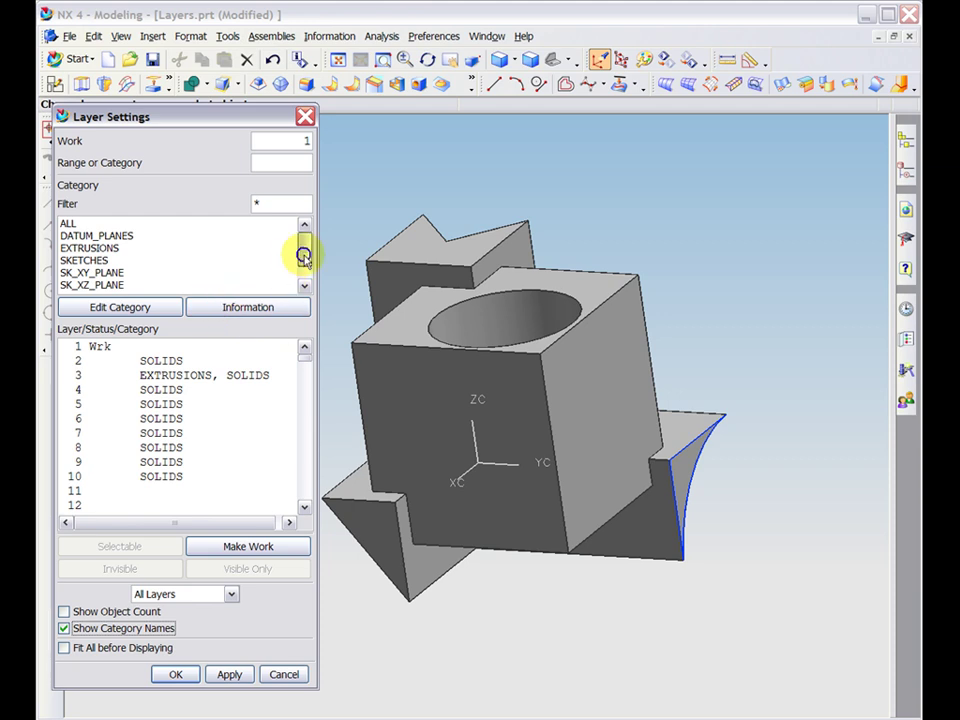
drag(302, 255, 303, 268)
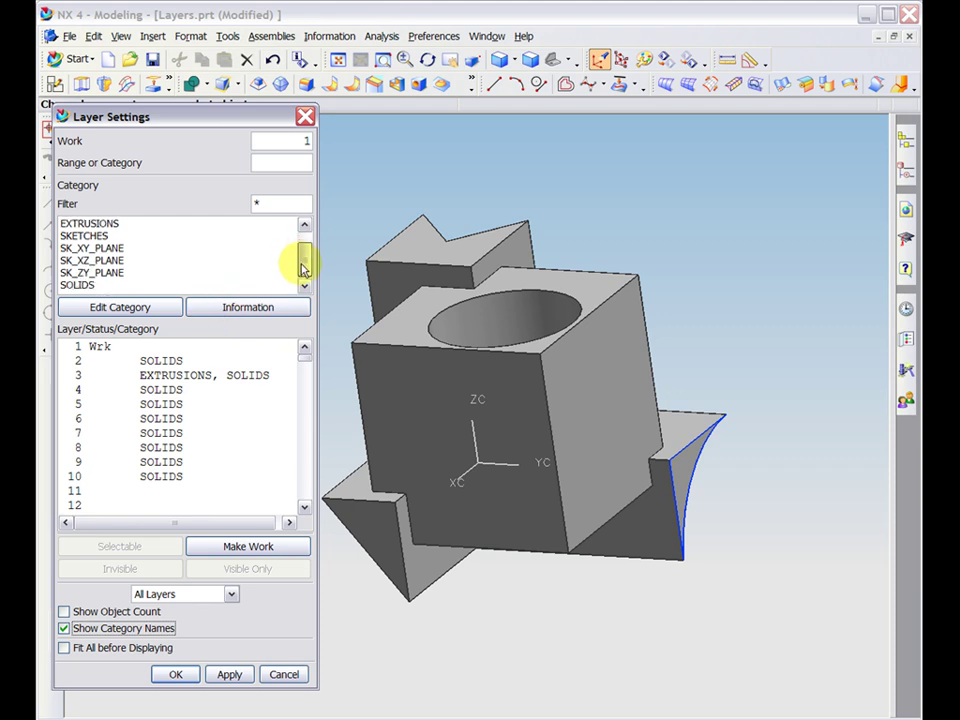
click(104, 236)
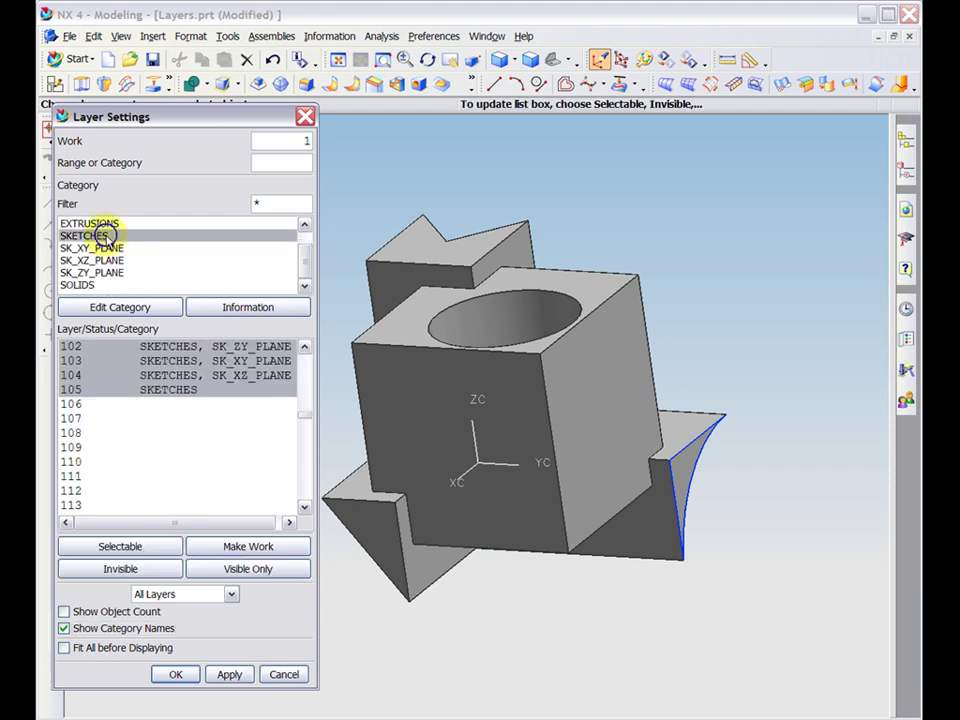
click(303, 349)
click(303, 349)
click(303, 349)
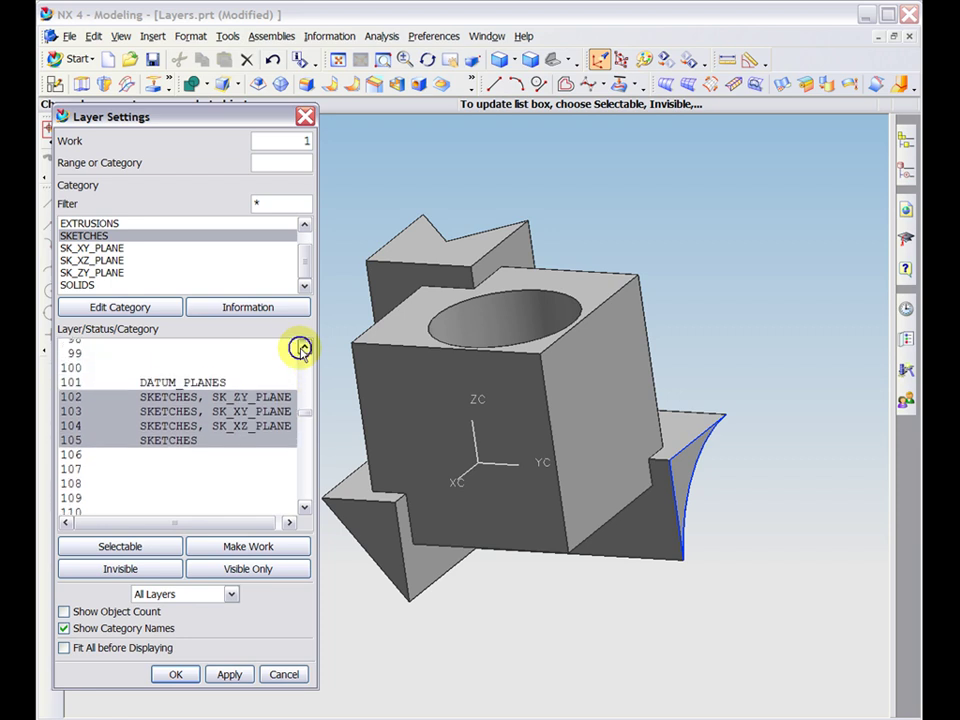
click(303, 349)
click(303, 349)
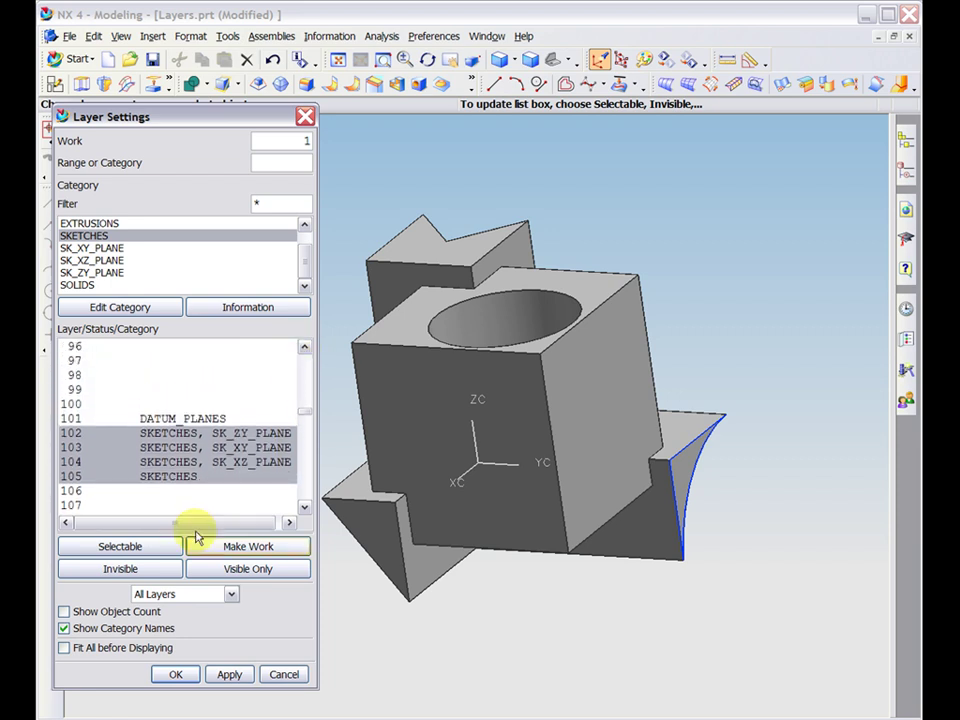
click(104, 616)
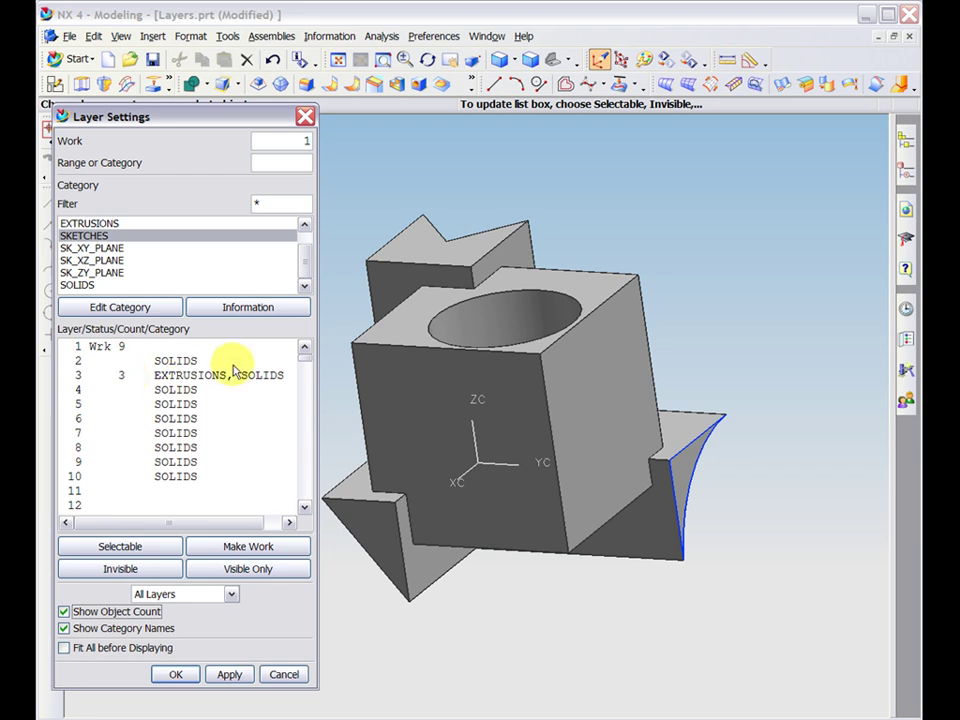
mouse_move(305, 362)
mouse_down()
mouse_move(303, 418)
mouse_move(304, 362)
mouse_up()
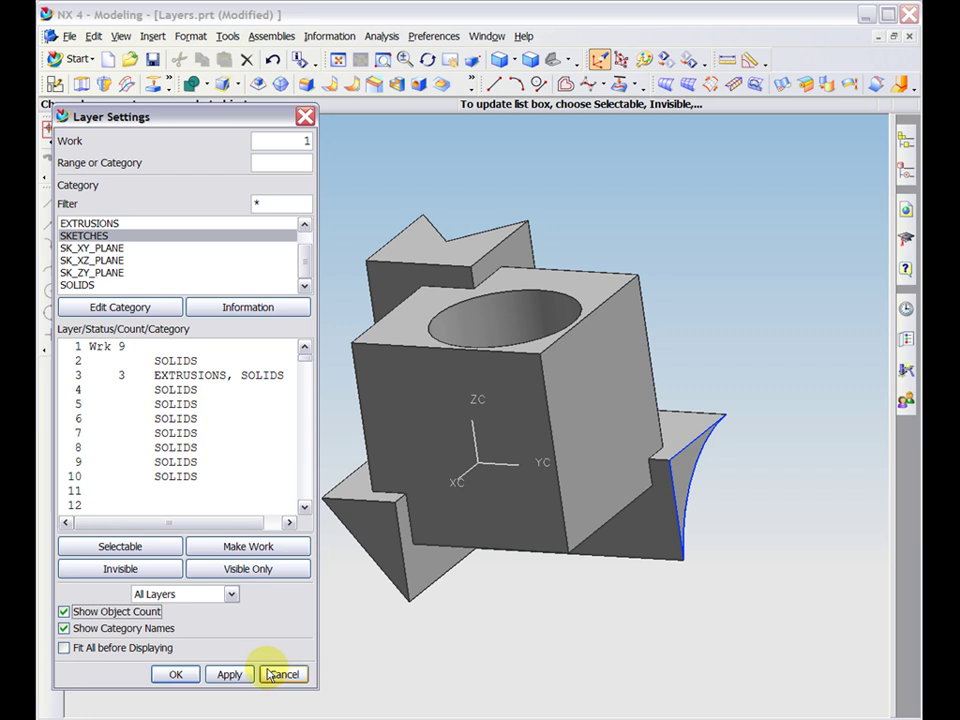
Close the layer dialogs, start Move to Layer, and pick the central holed block.
click(177, 676)
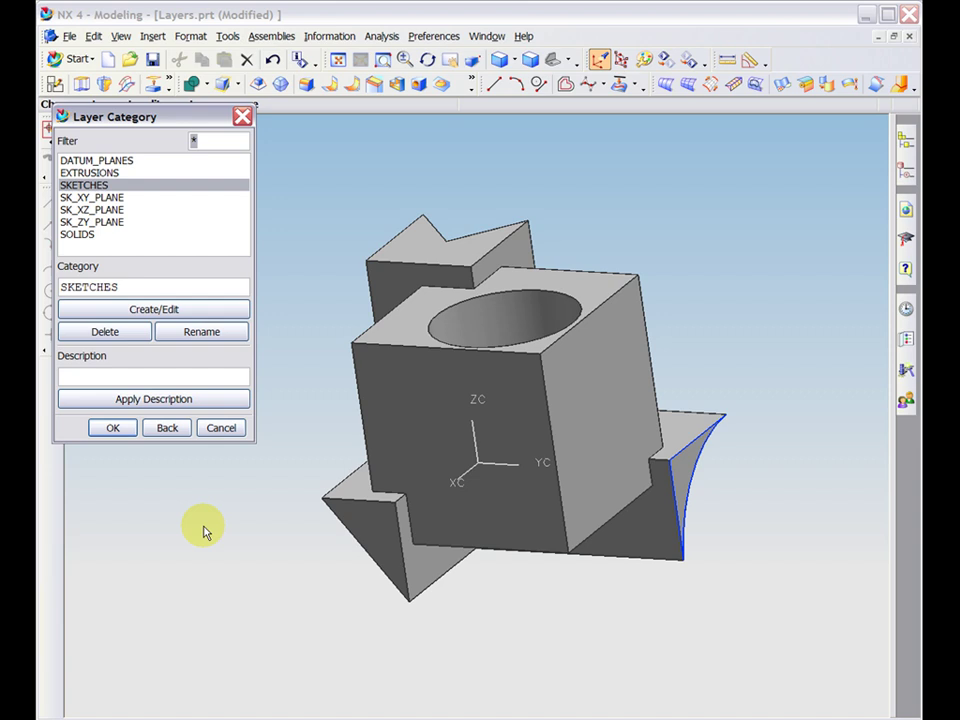
click(221, 429)
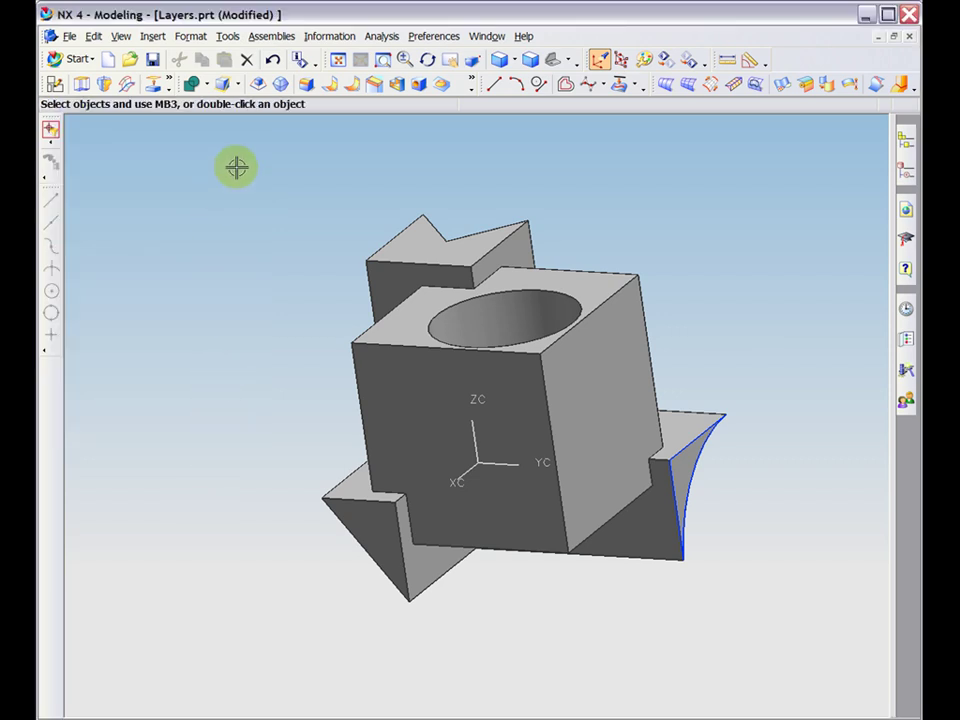
click(205, 37)
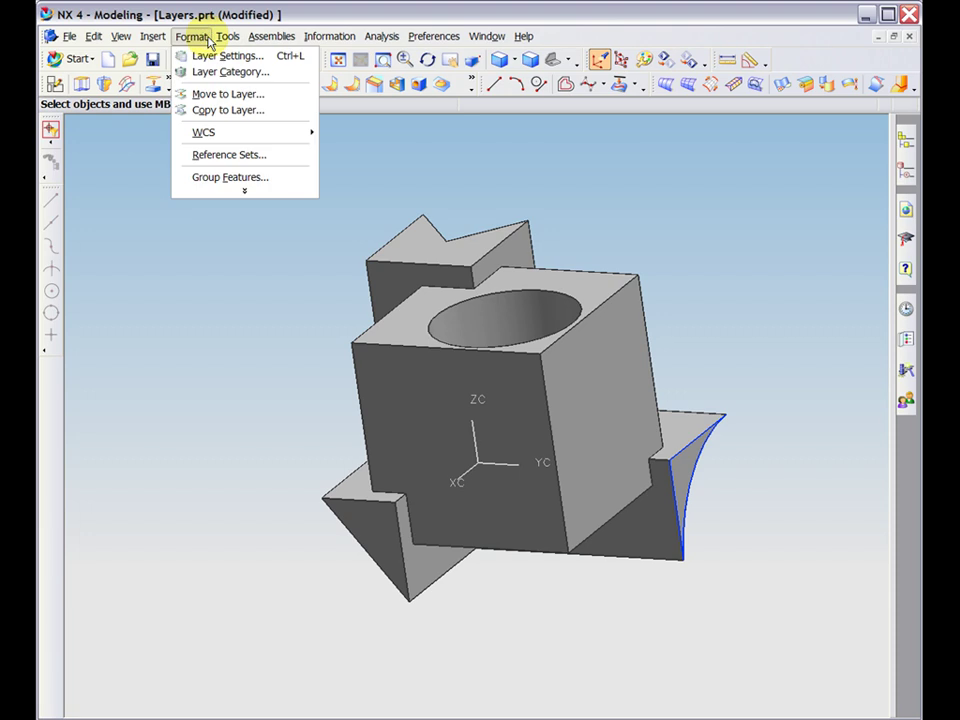
click(205, 95)
click(377, 379)
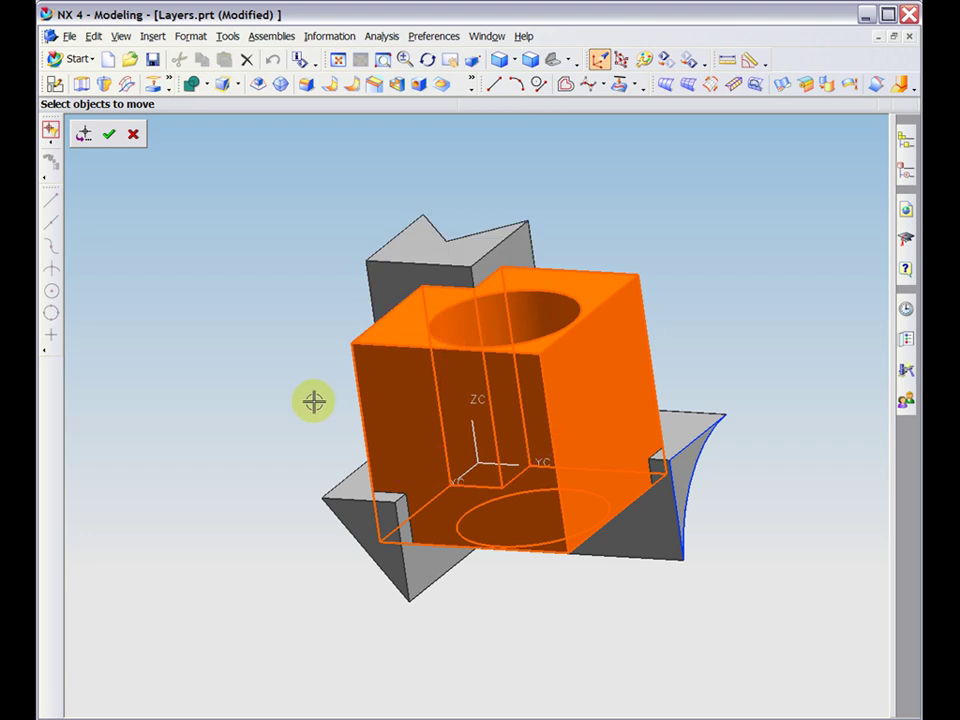
Move the central block to destination layer 2 via the SOLIDS category.
click(109, 136)
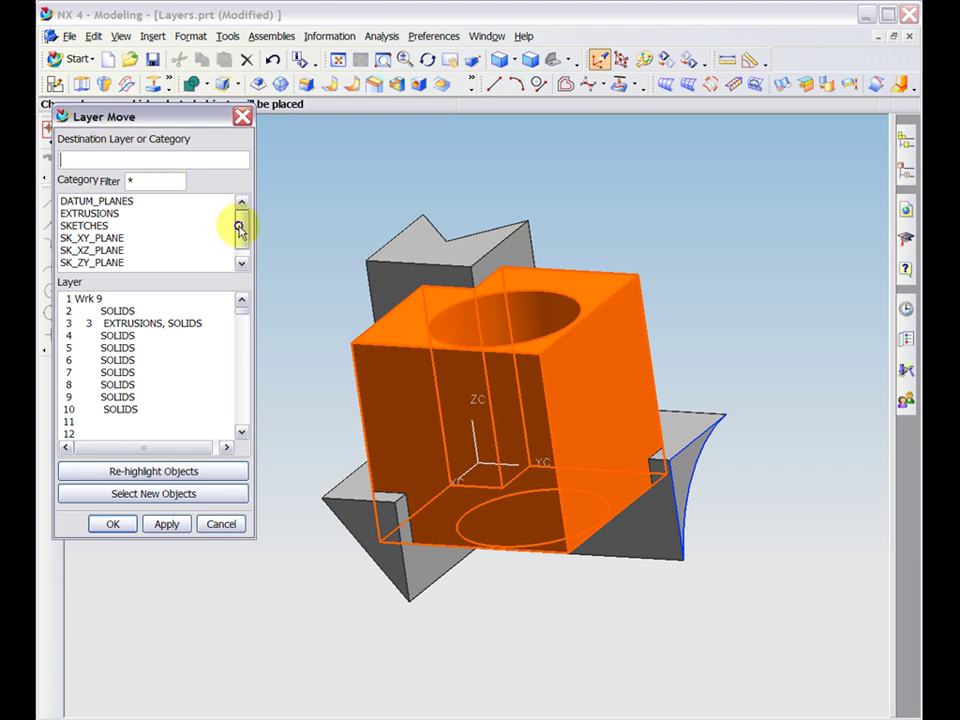
drag(240, 228, 240, 248)
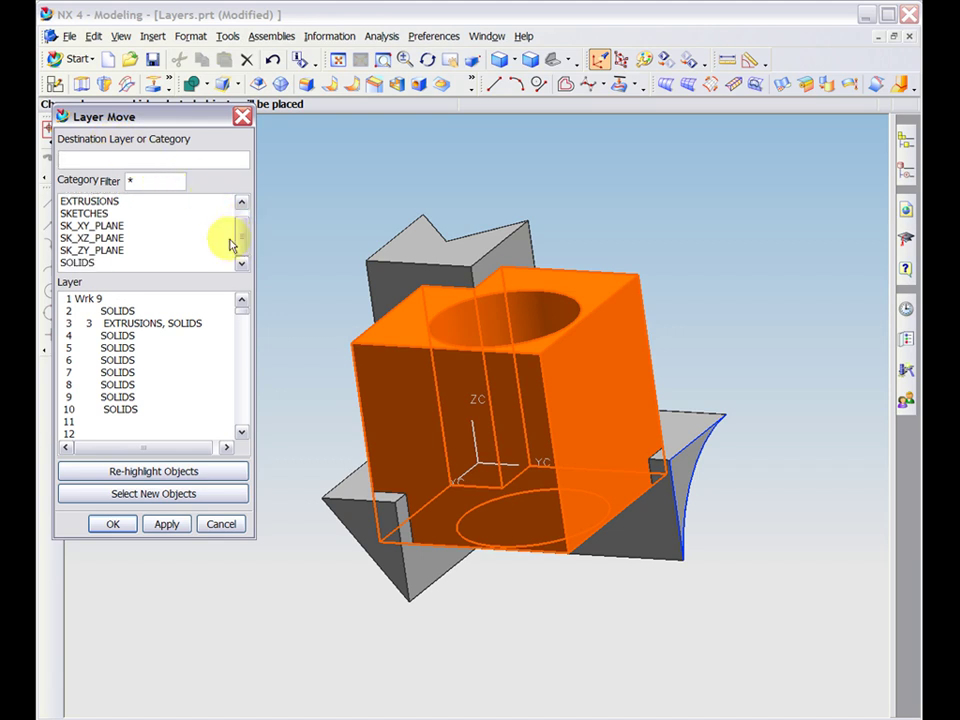
click(105, 262)
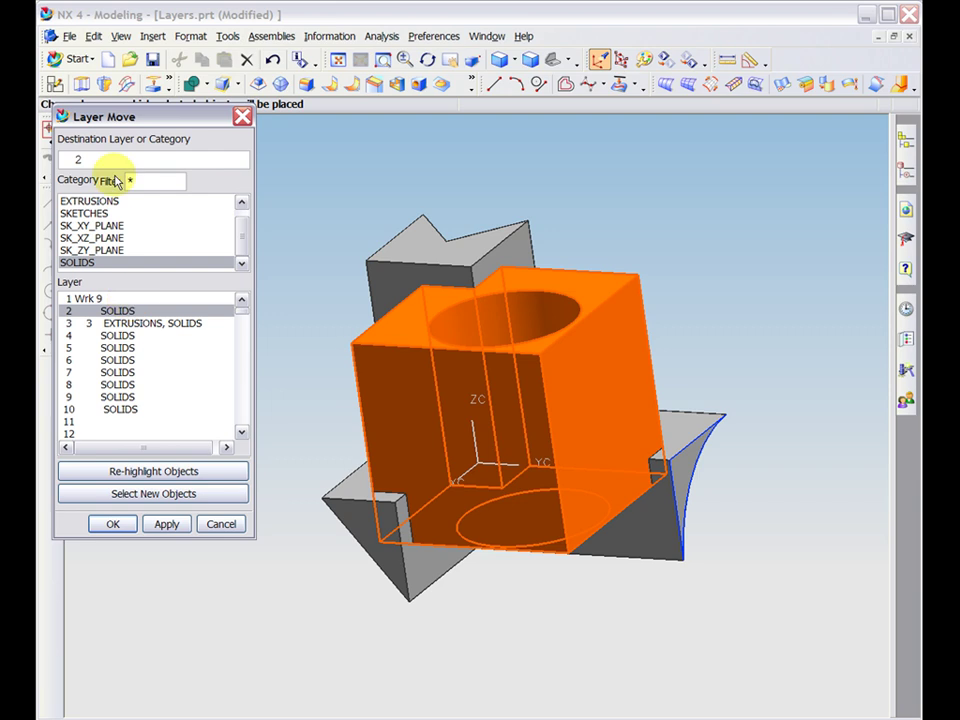
double_click(74, 158)
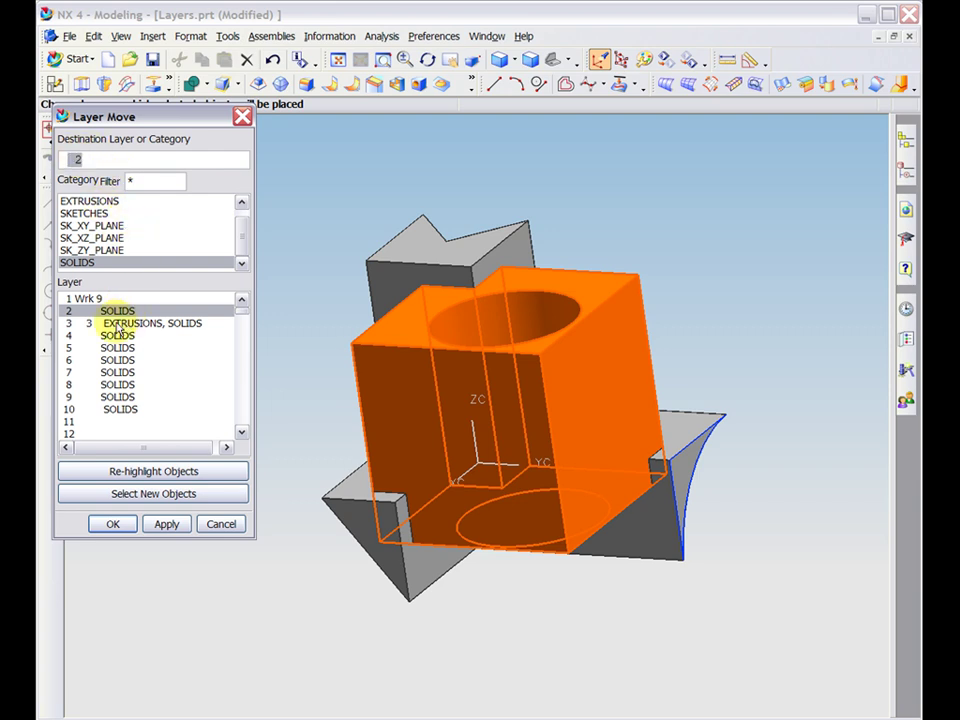
click(107, 347)
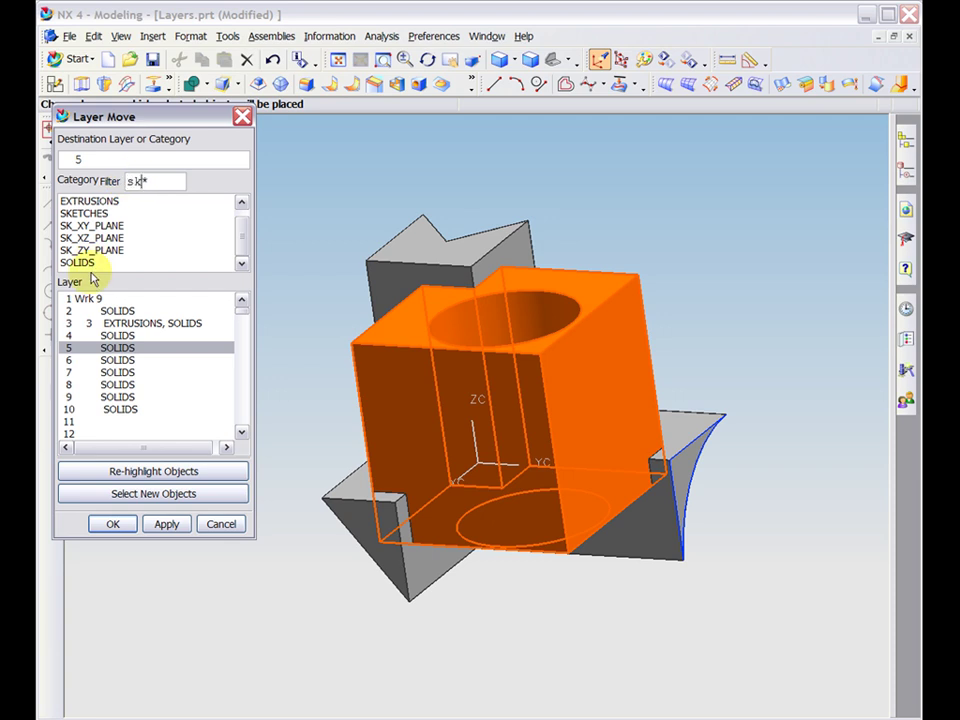
key(Return)
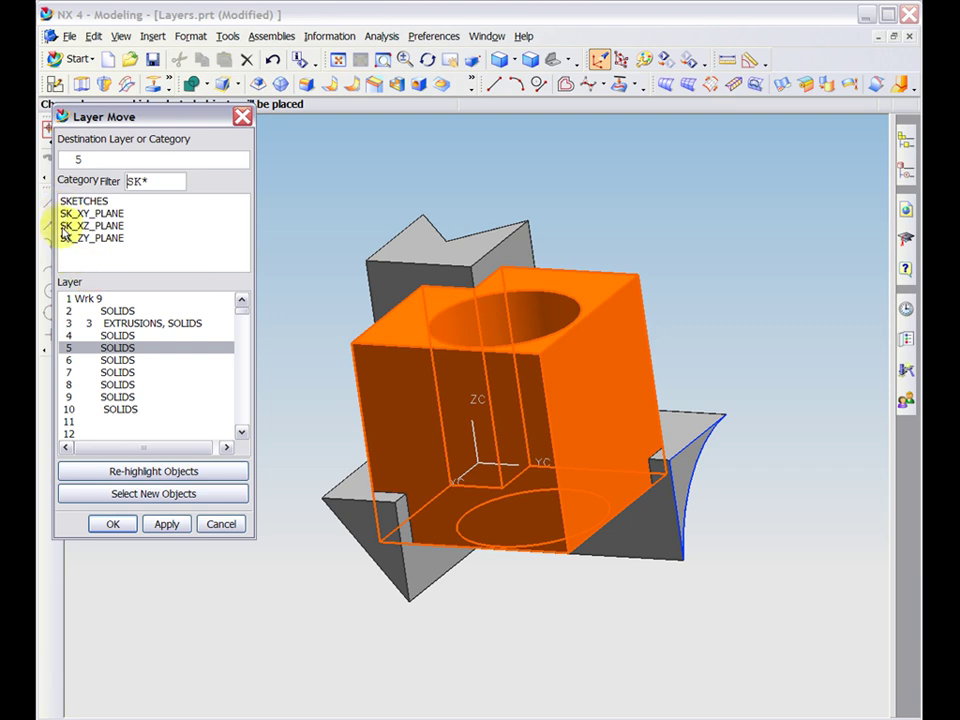
click(136, 183)
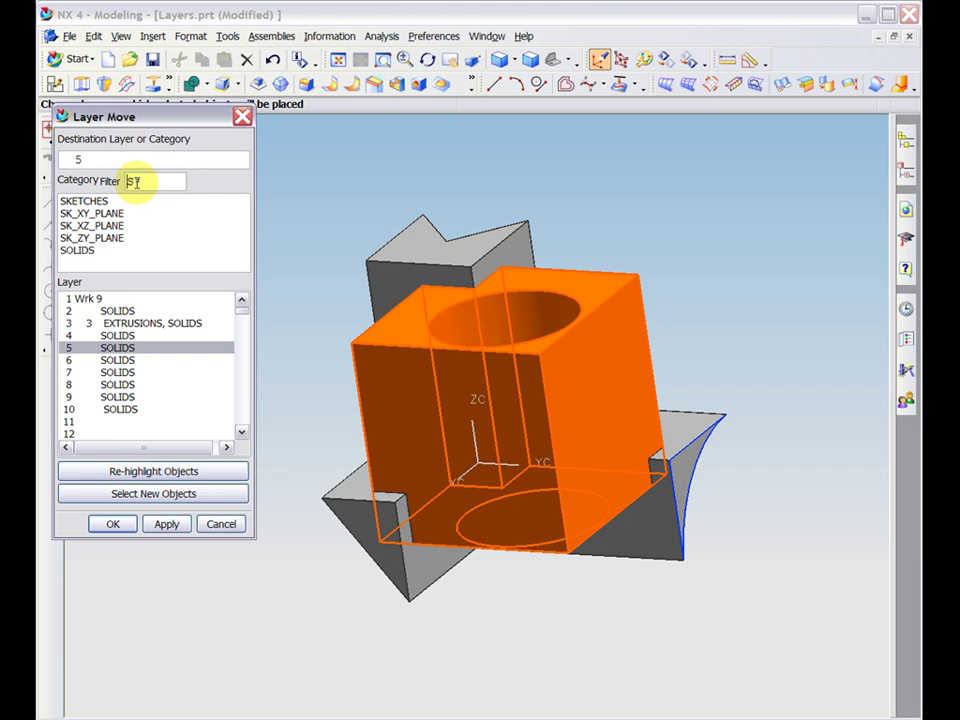
click(88, 251)
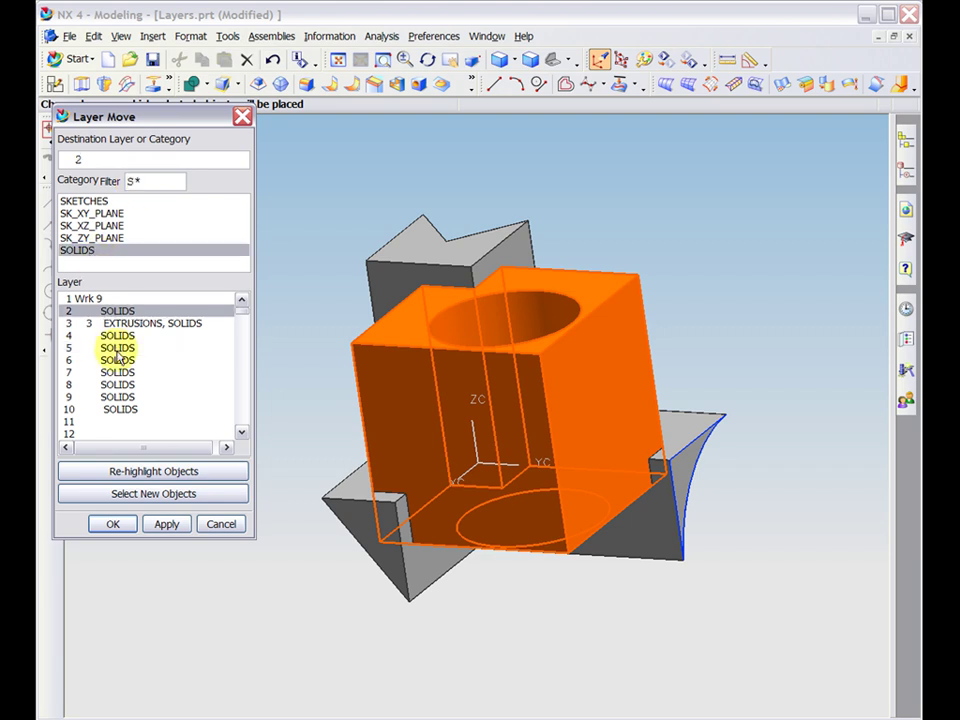
click(153, 529)
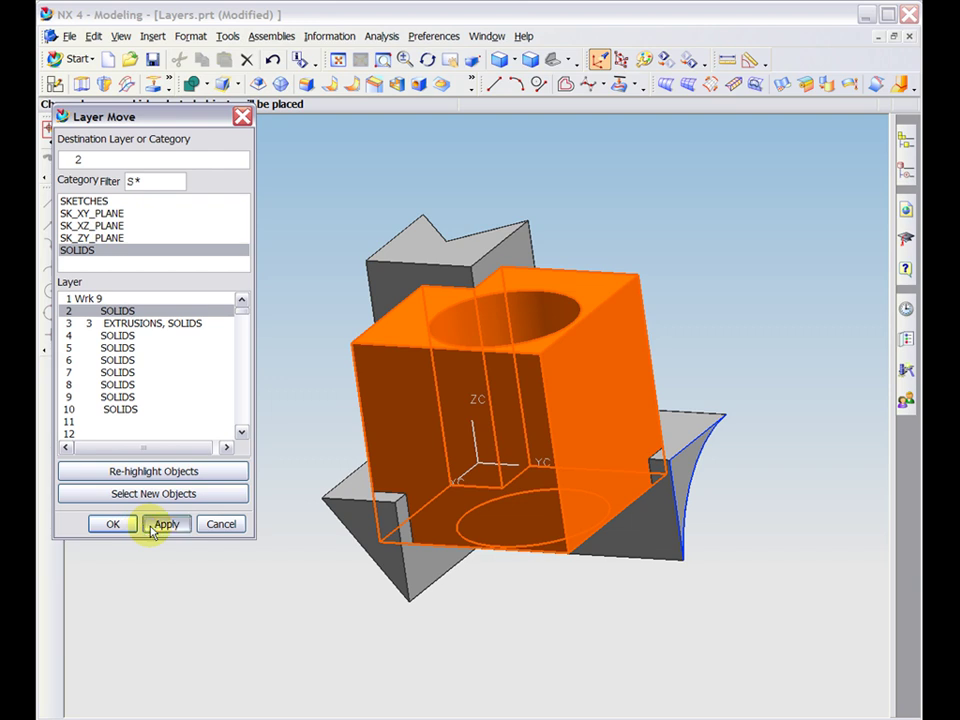
click(131, 527)
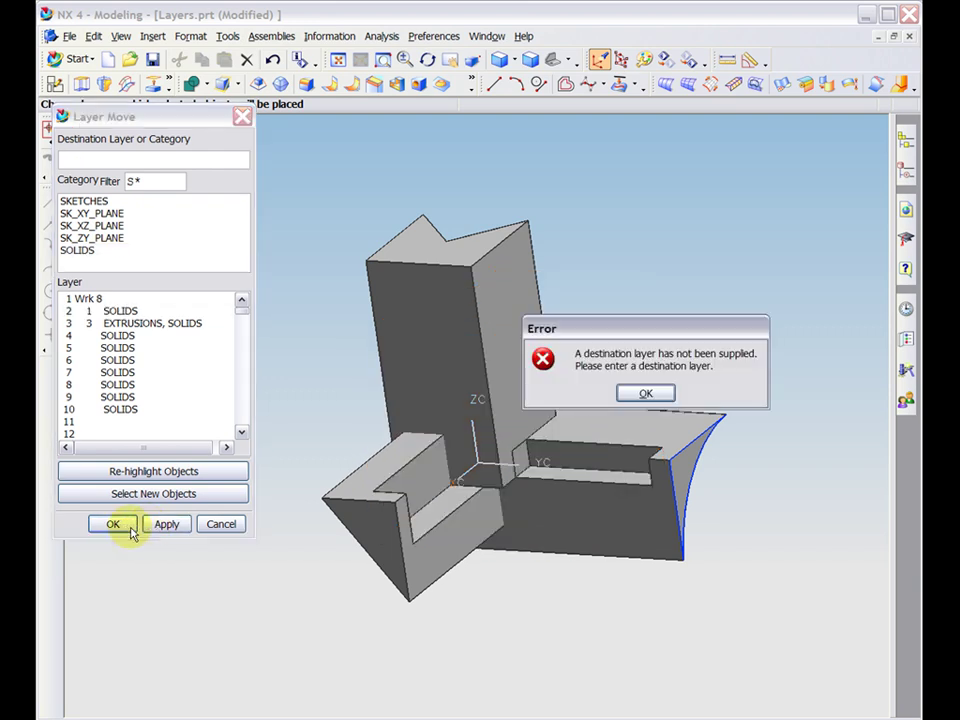
Dismiss the missing-destination error and cancel the layer move without selecting new objects.
click(641, 393)
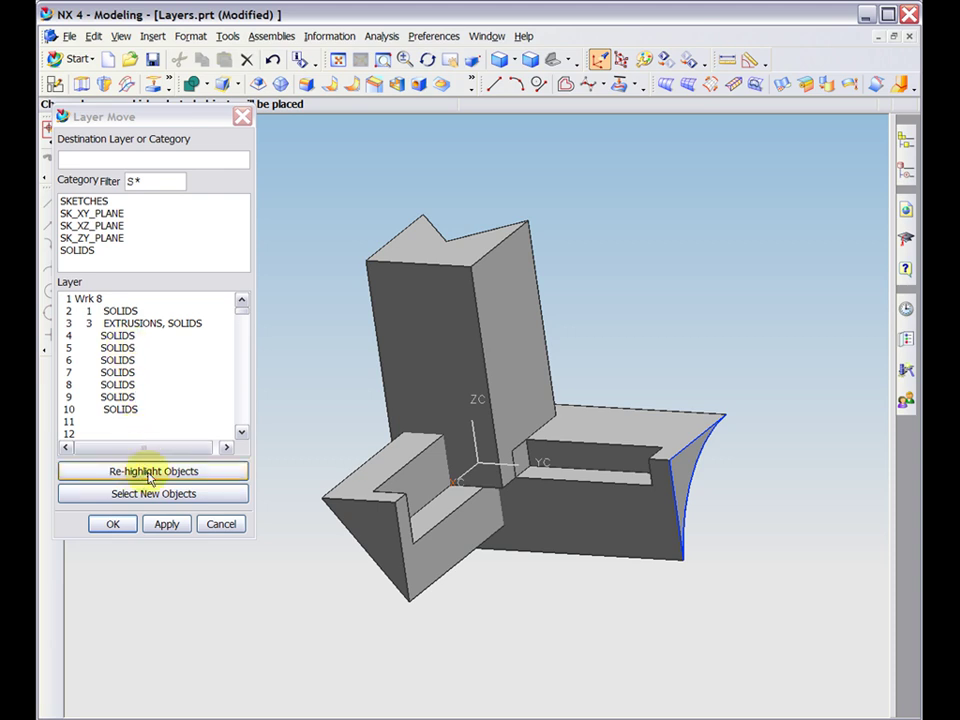
click(213, 496)
click(360, 487)
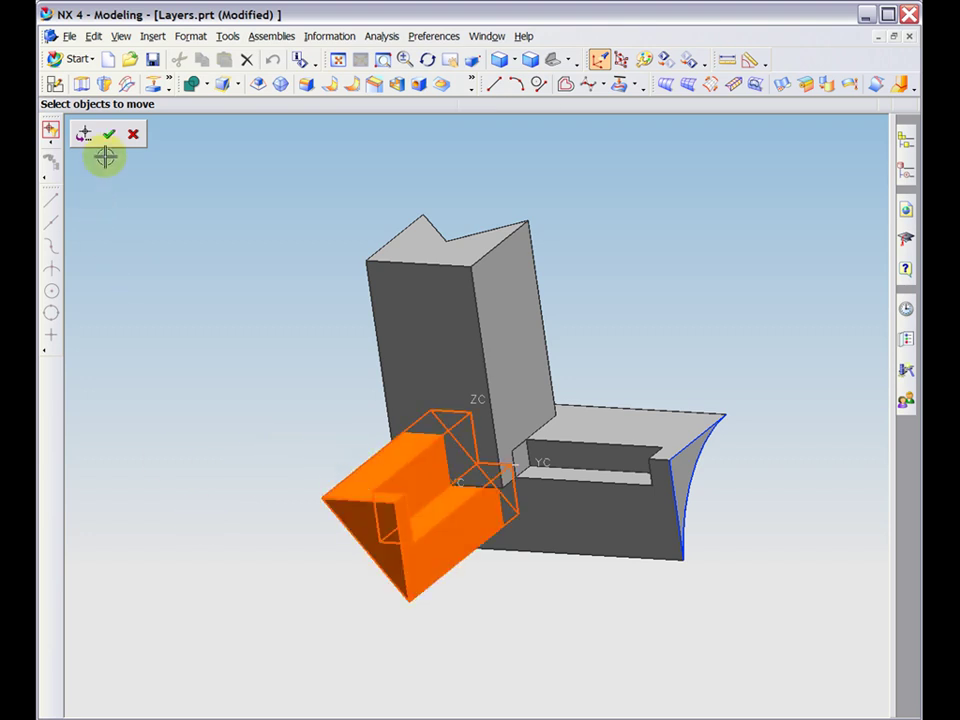
click(133, 134)
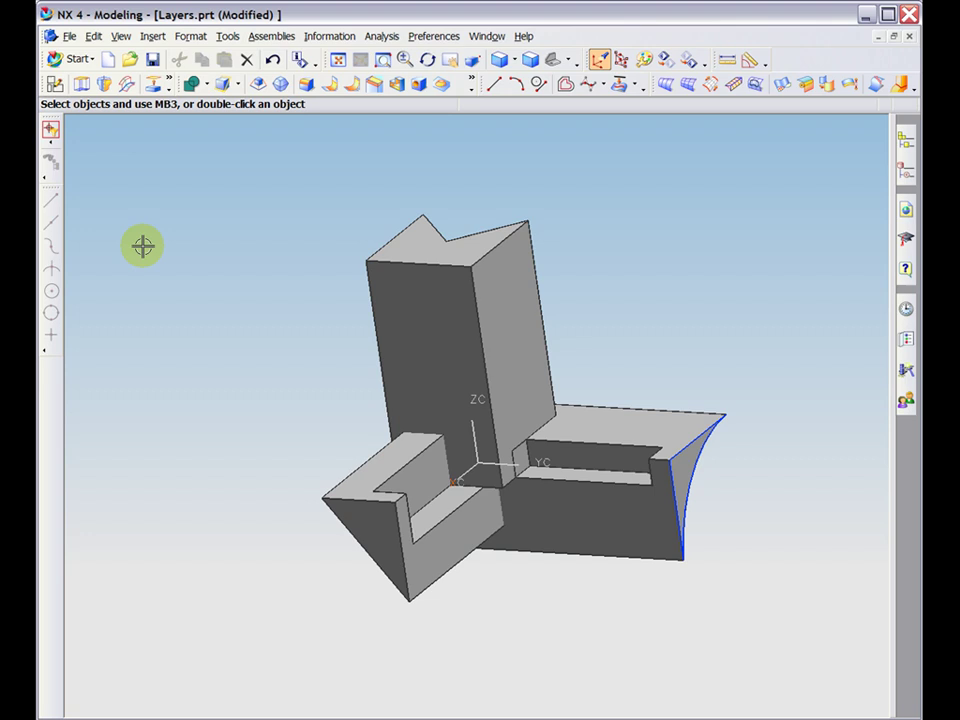
click(195, 37)
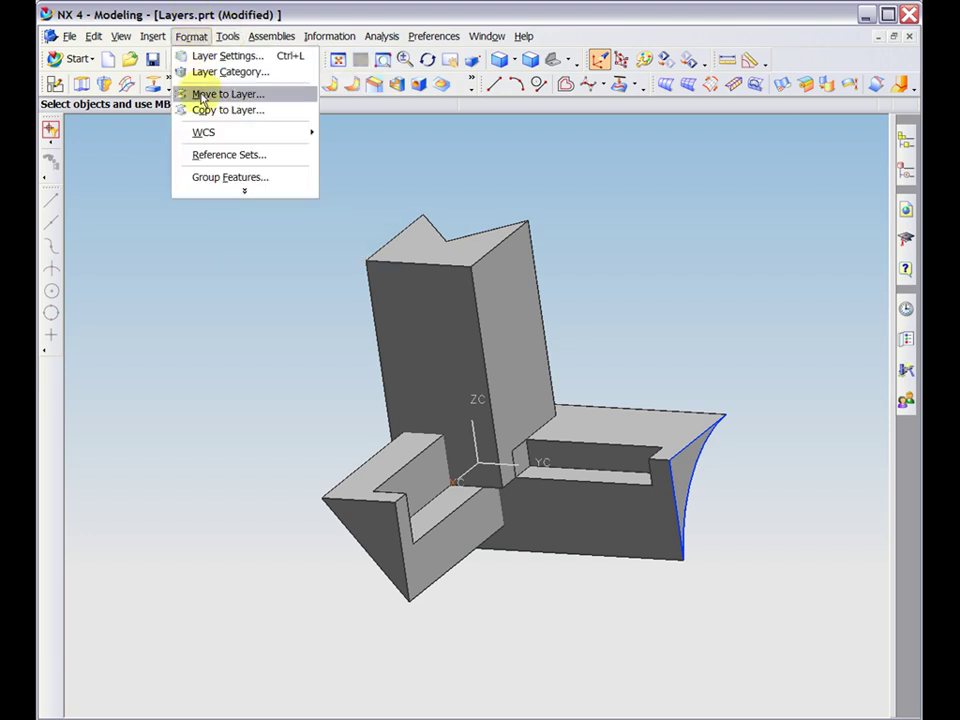
Start Copy to Layer with the tall angled block picked and confirmed.
click(228, 110)
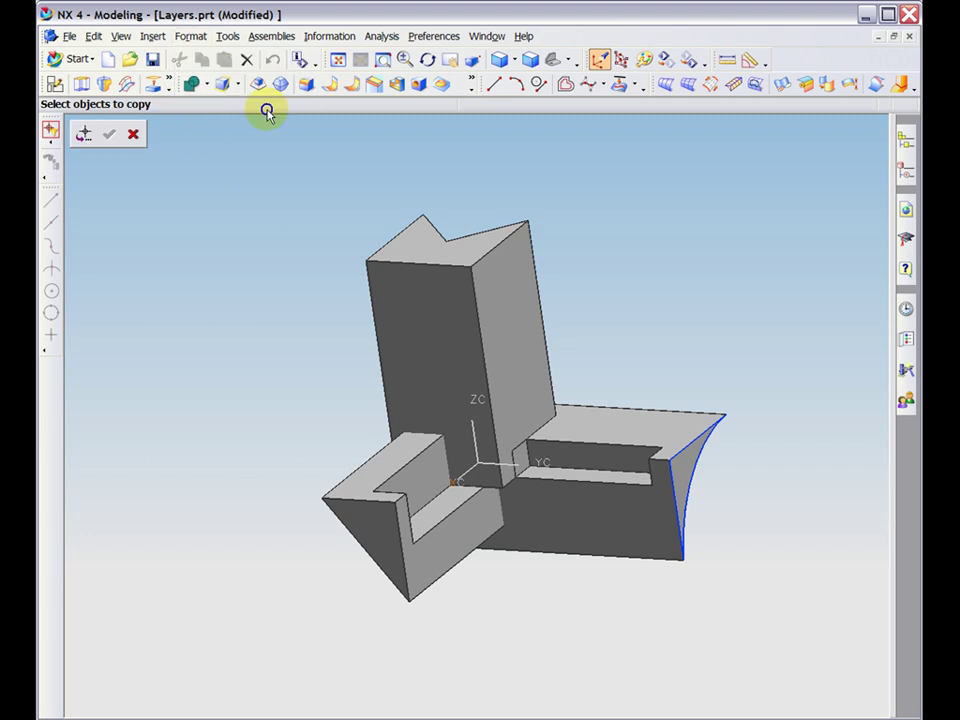
click(391, 284)
click(108, 136)
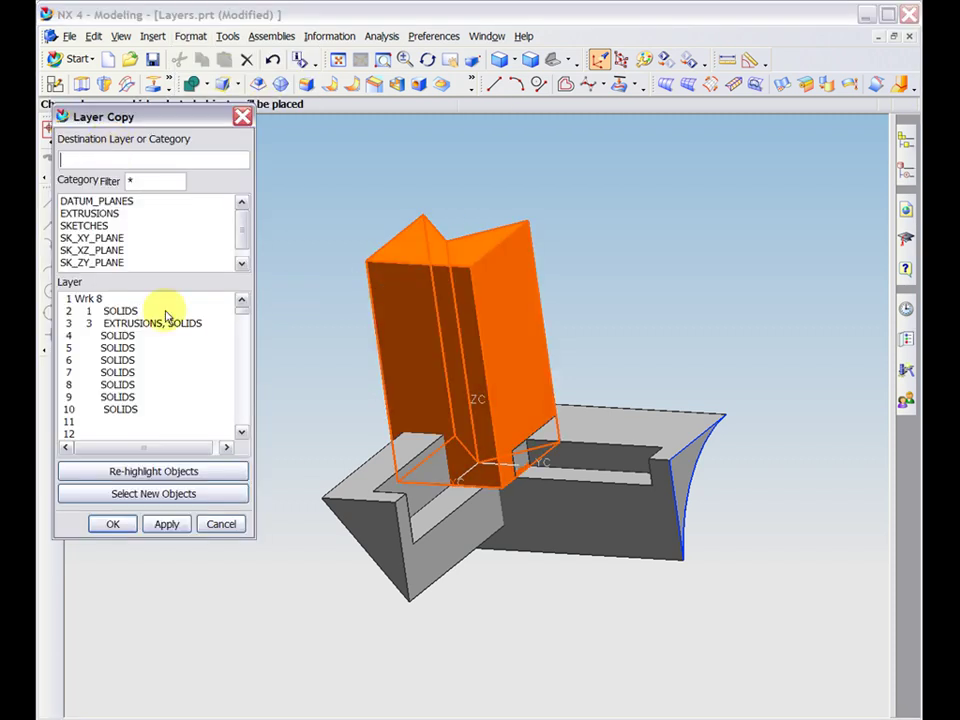